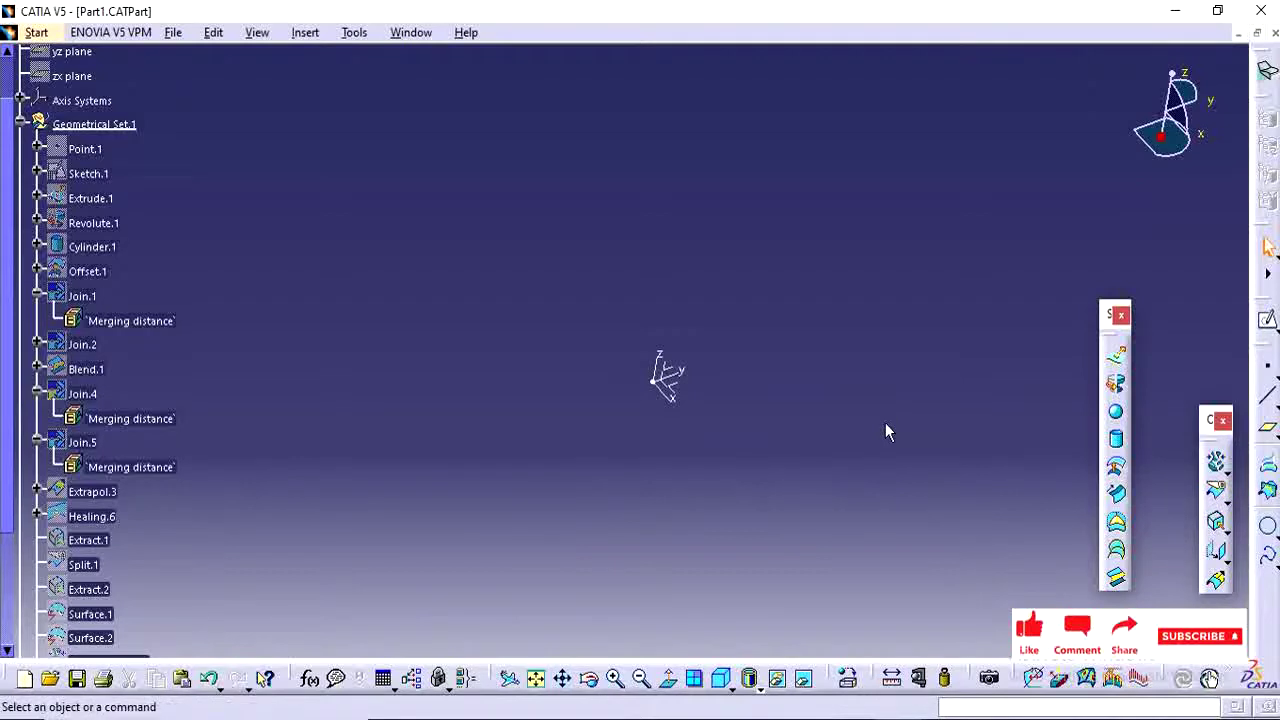
Cancel the projection command and unhide the Extrude.1 flat surface, orbiting the view around it.
left_click(1268, 466)
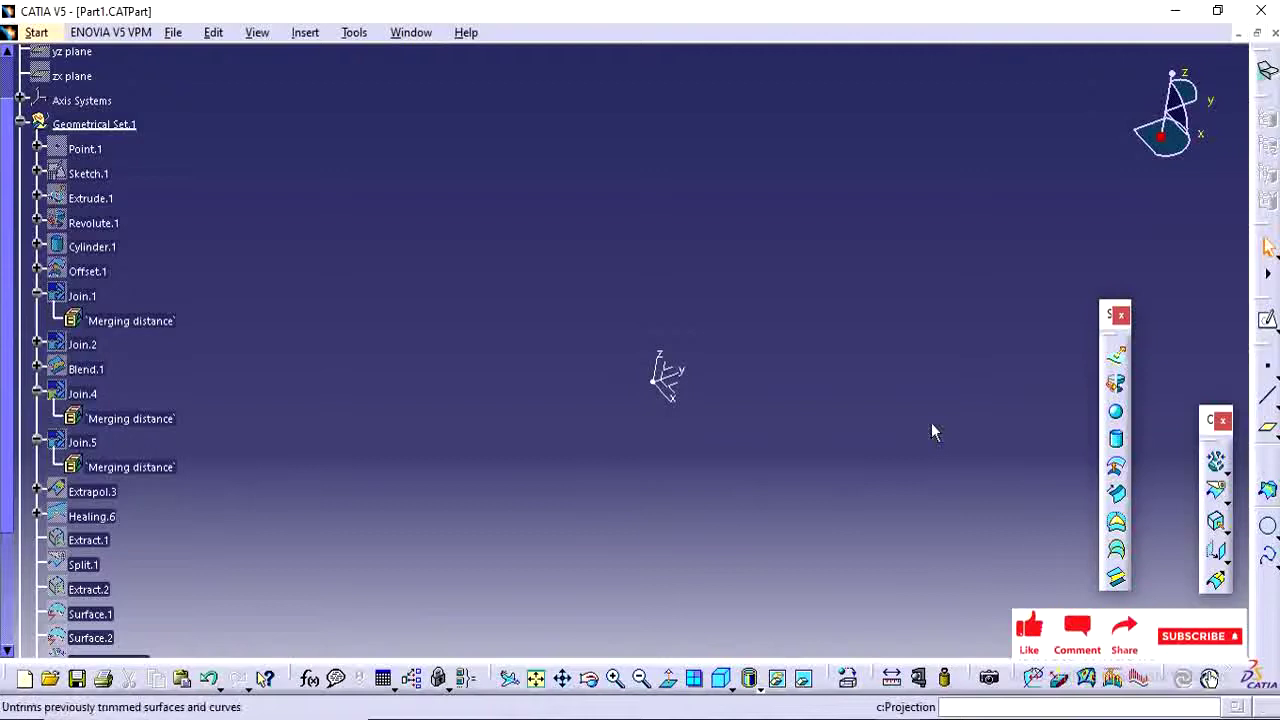
key("Escape")
right_click(108, 200)
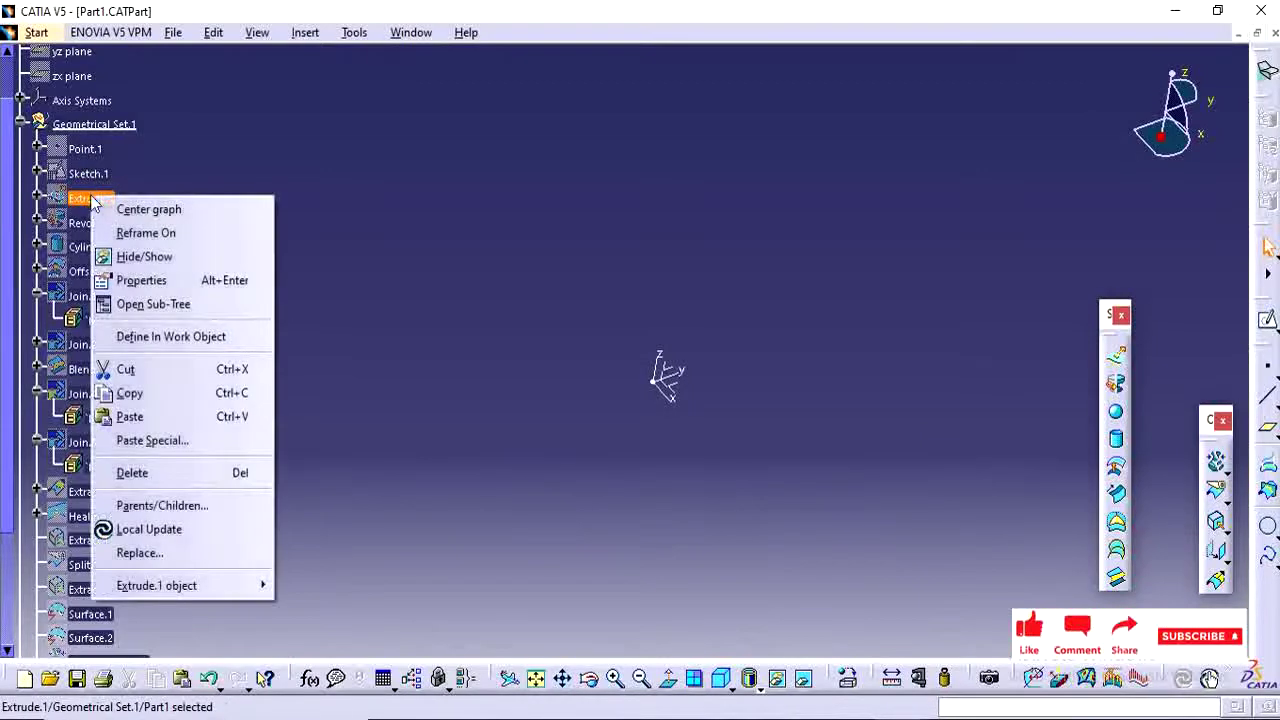
left_click(169, 257)
middle_click_drag(371, 380, 451, 417)
middle_click(452, 420)
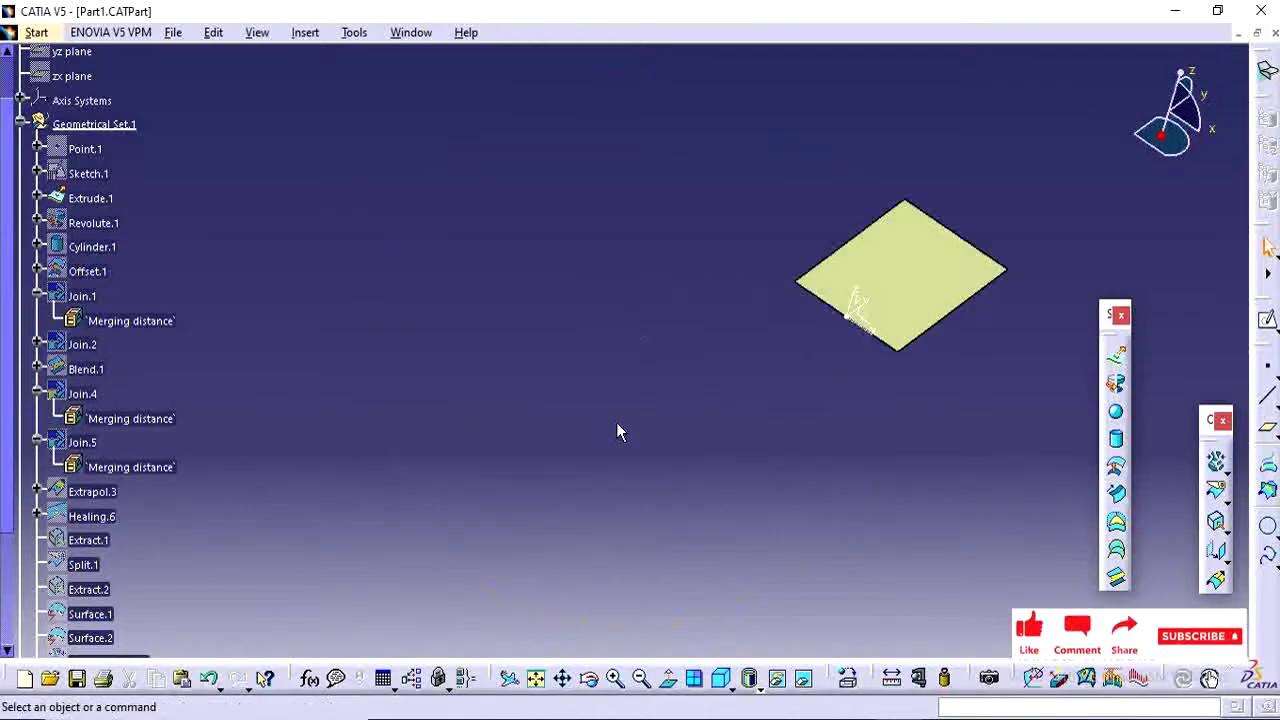
middle_click_drag(616, 432, 465, 425)
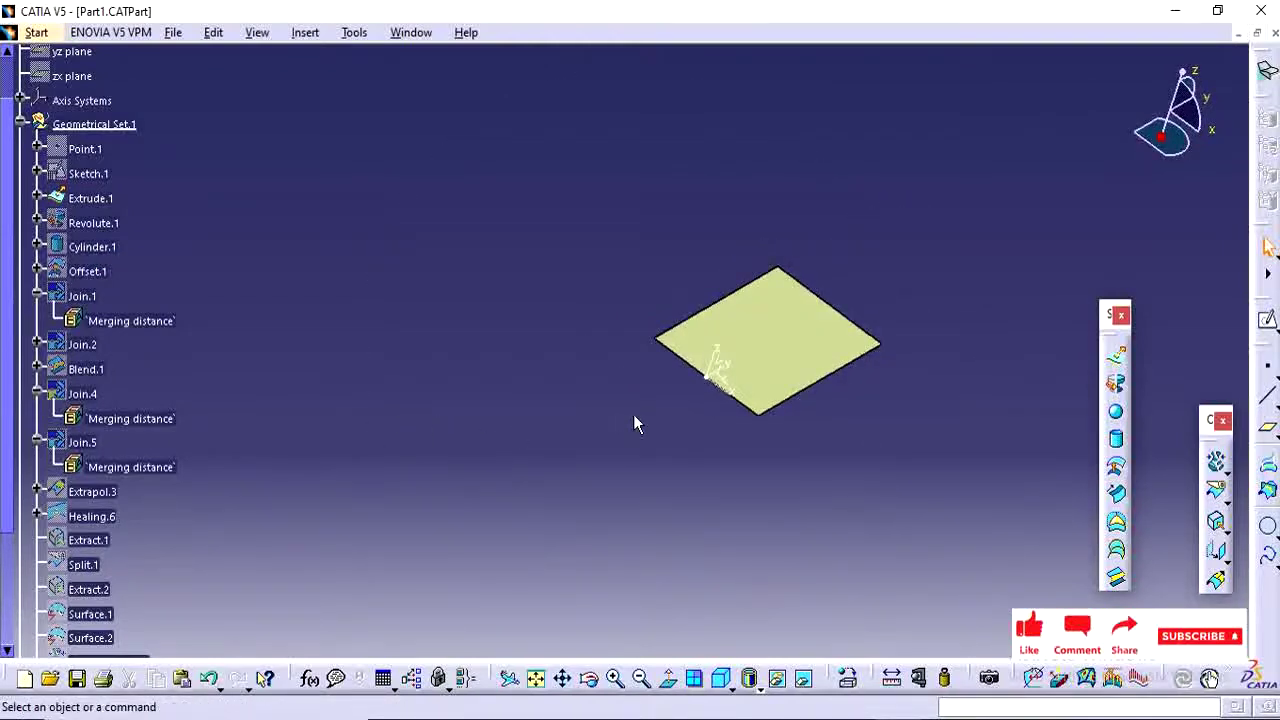
mouse_move(870, 435)
middle_mouse_down()
mouse_move(801, 394)
mouse_move(906, 414)
mouse_move(766, 446)
mouse_move(751, 423)
middle_mouse_up()
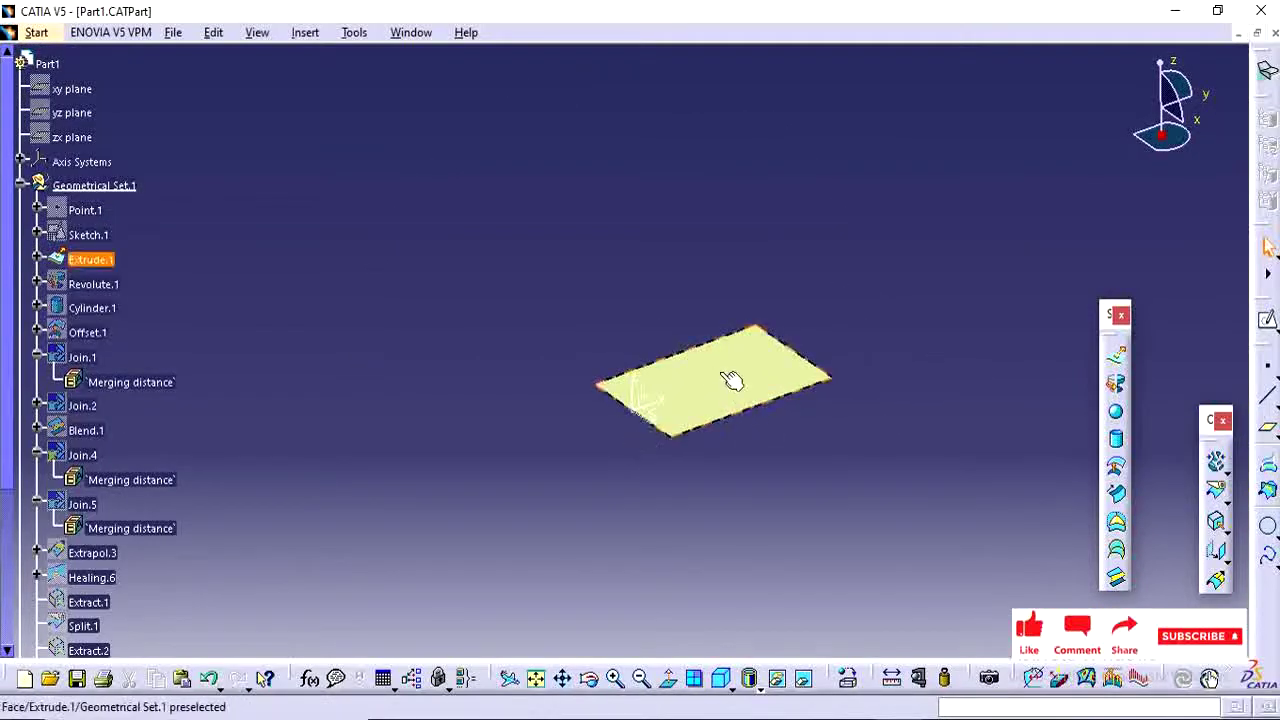
middle_click_drag(743, 511, 694, 520)
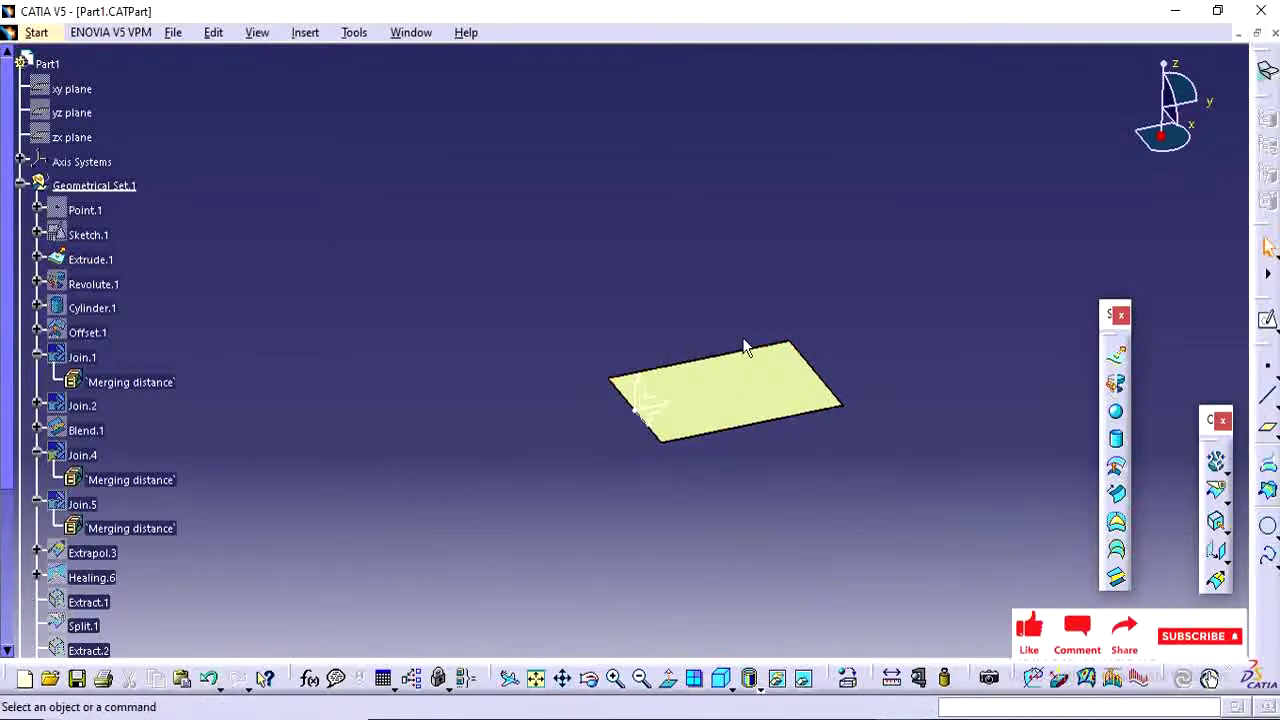
Create Plane.1 offset 20mm from the XY plane.
left_click(1274, 330)
left_click(1264, 344)
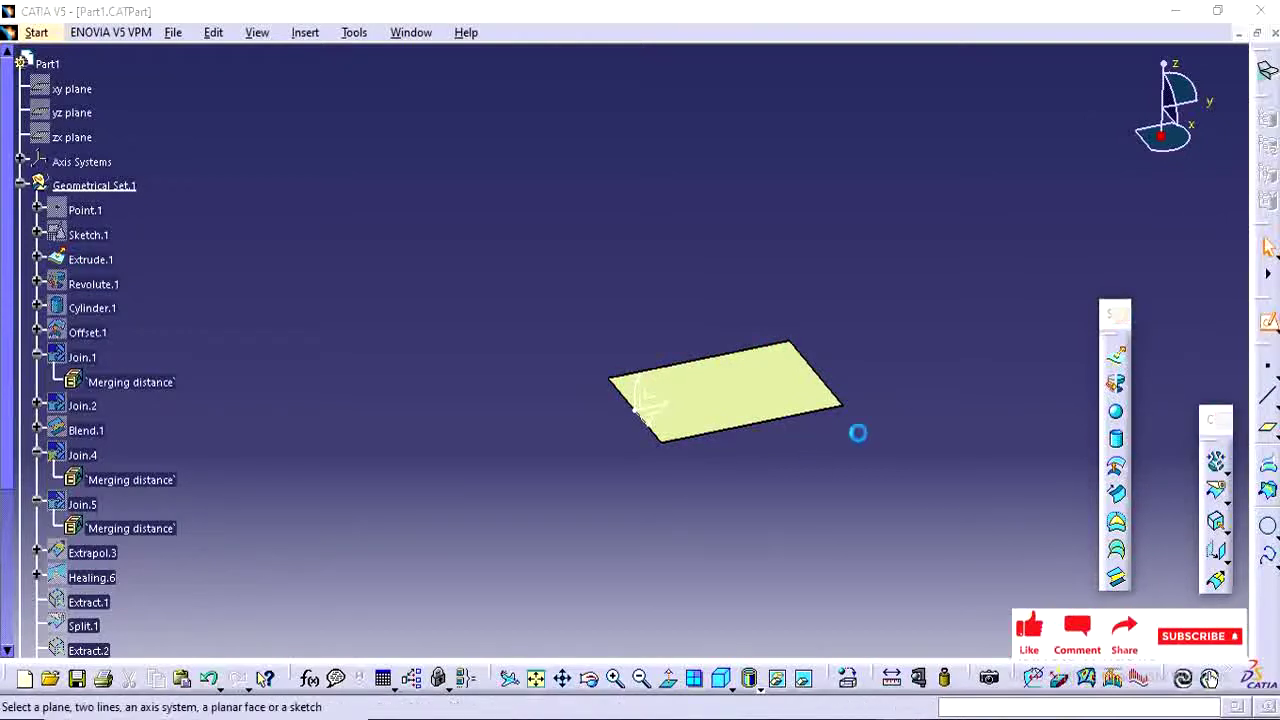
key("Escape")
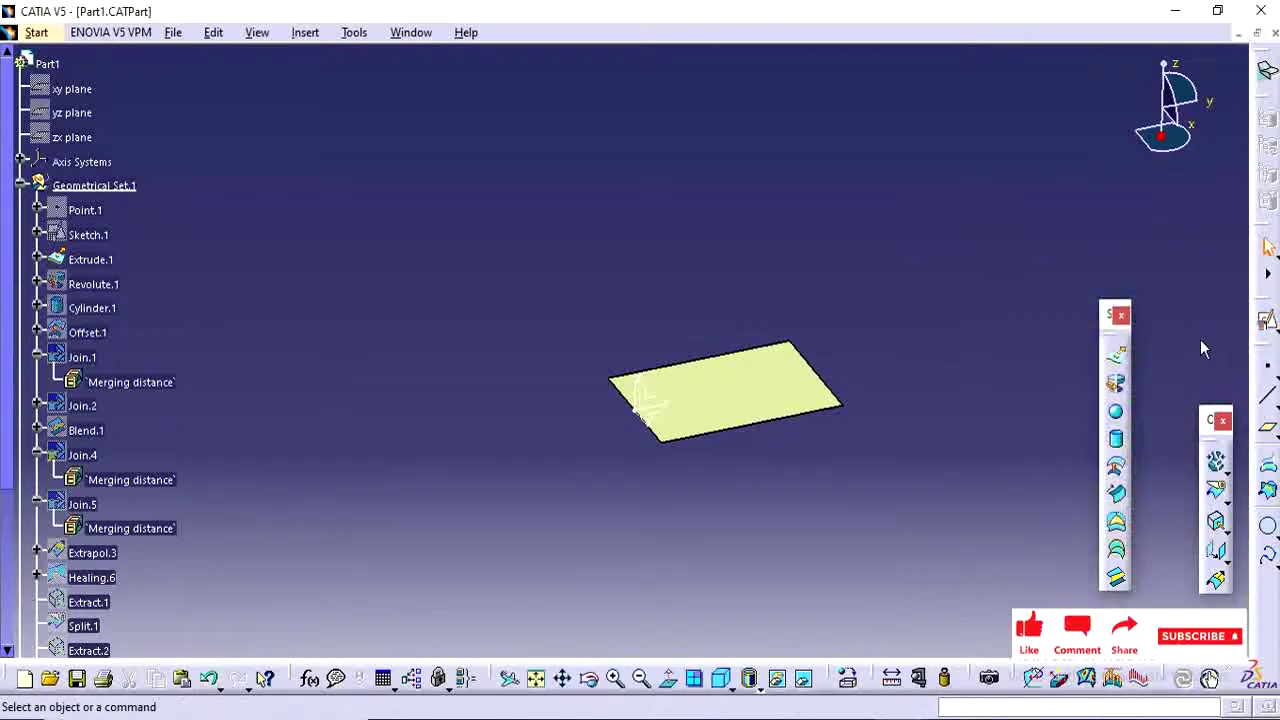
left_click(1266, 427)
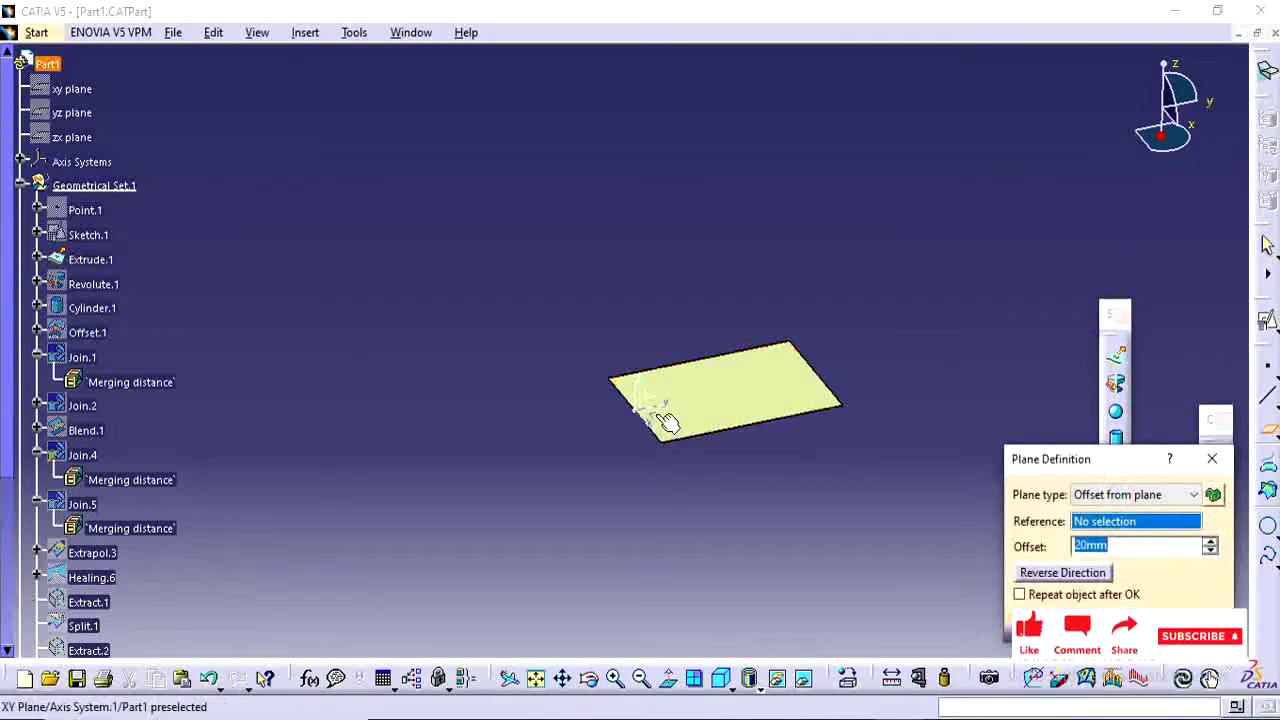
left_click(658, 414)
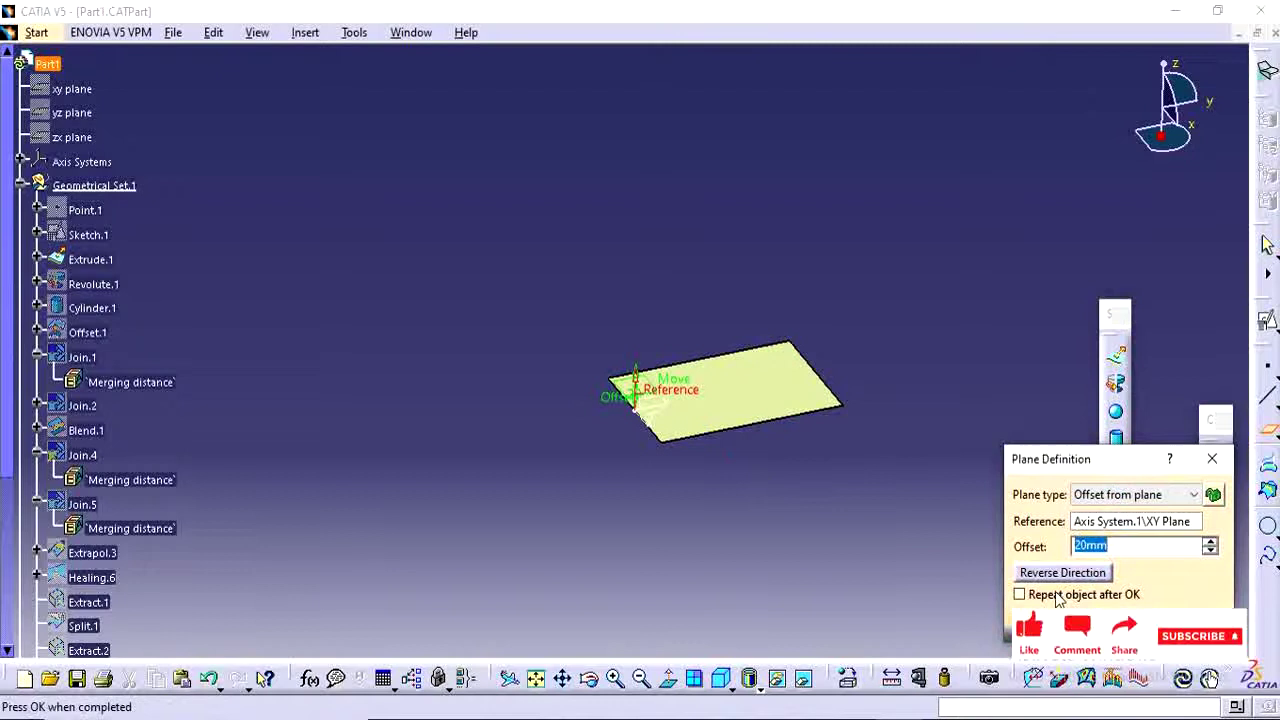
left_click(1085, 630)
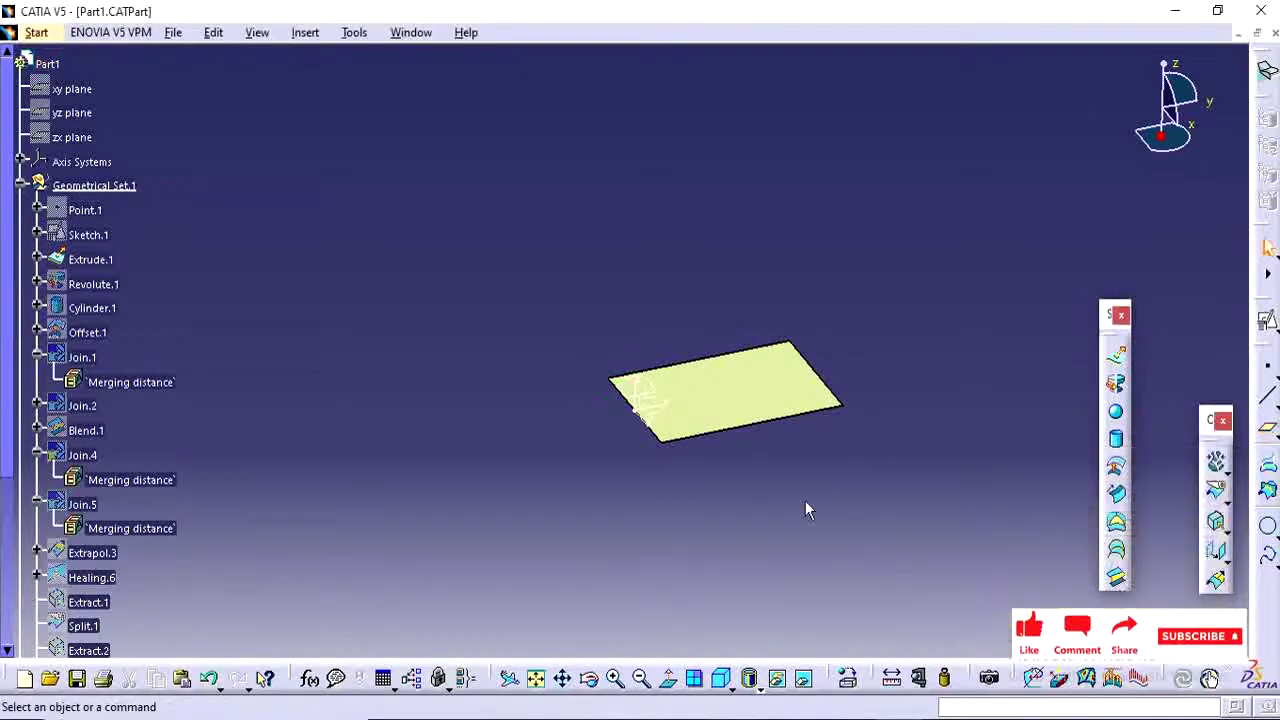
mouse_move(805, 501)
middle_mouse_down()
mouse_move(706, 471)
mouse_move(682, 436)
middle_mouse_up()
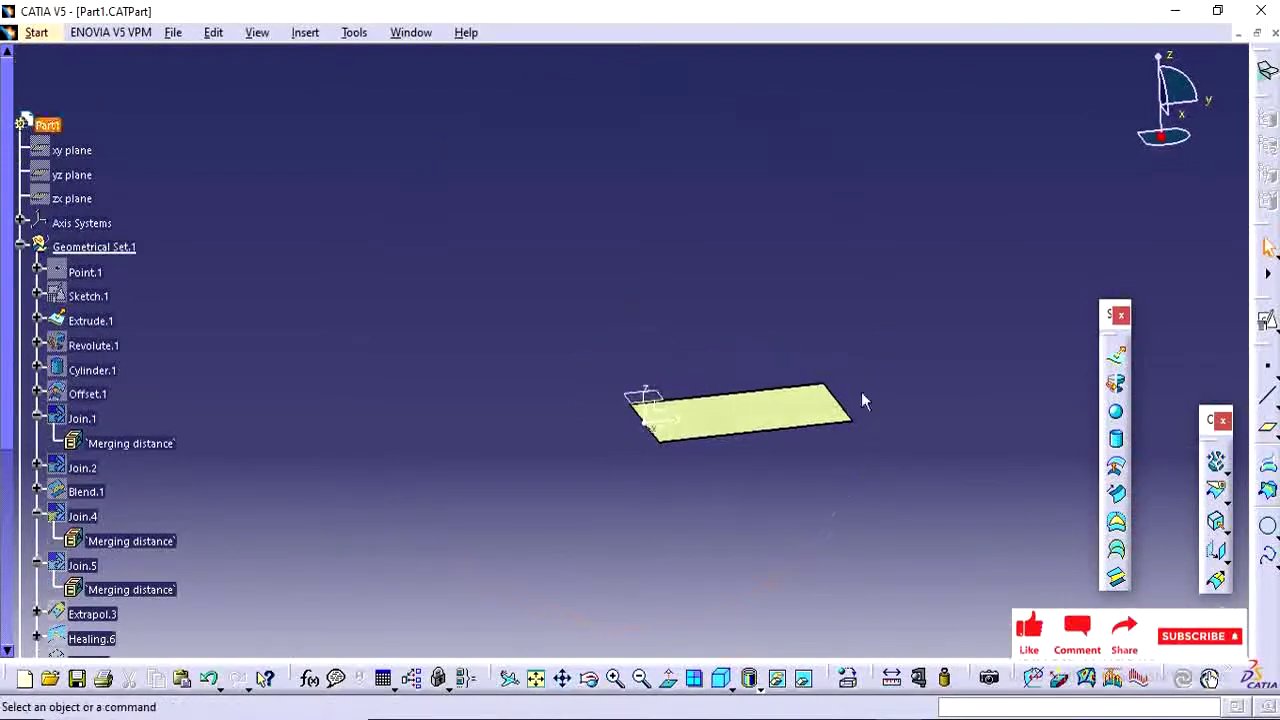
Open a positioned sketch on Plane.1 with its origin projected from Point.1.
left_click(1267, 325)
left_click(652, 396)
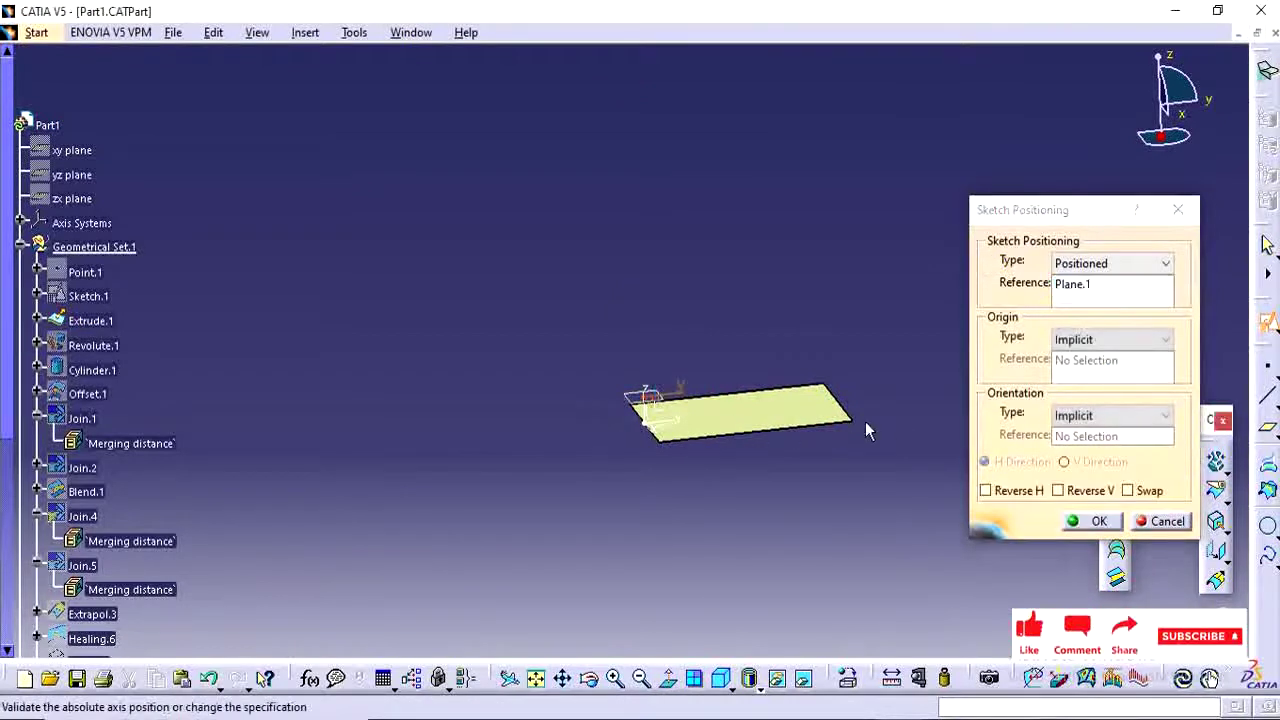
left_click(1096, 336)
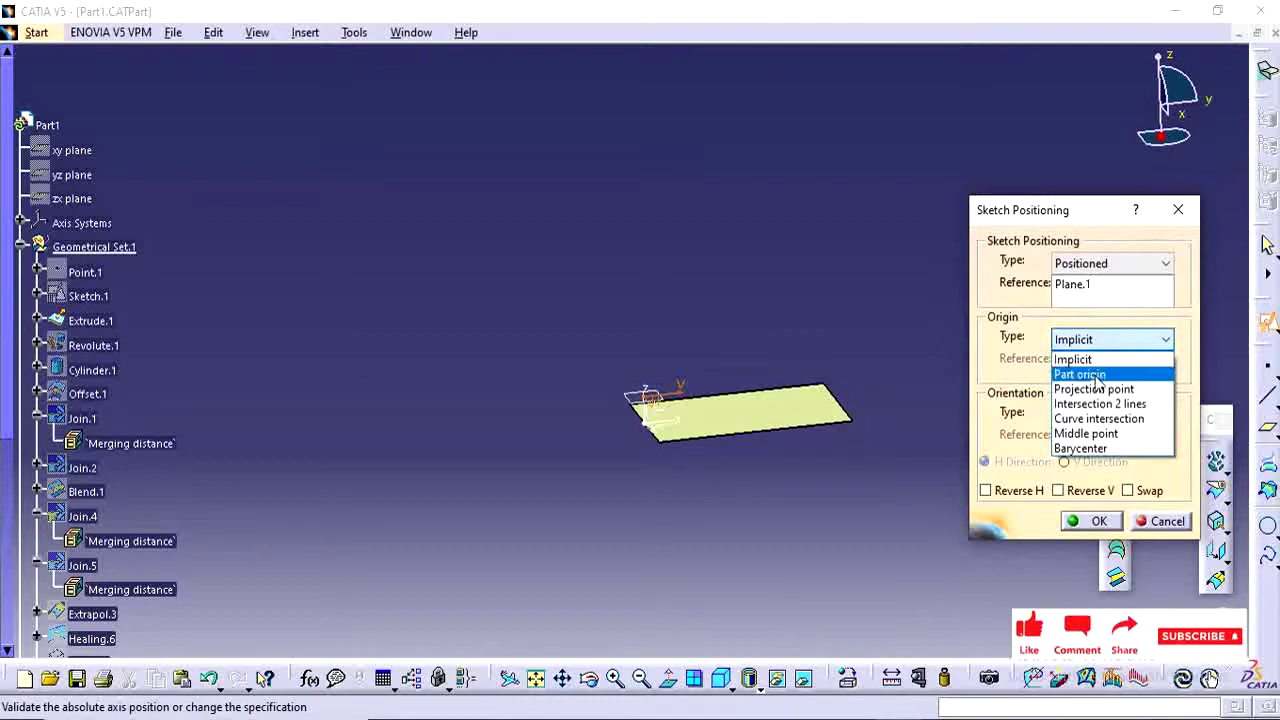
left_click(1093, 389)
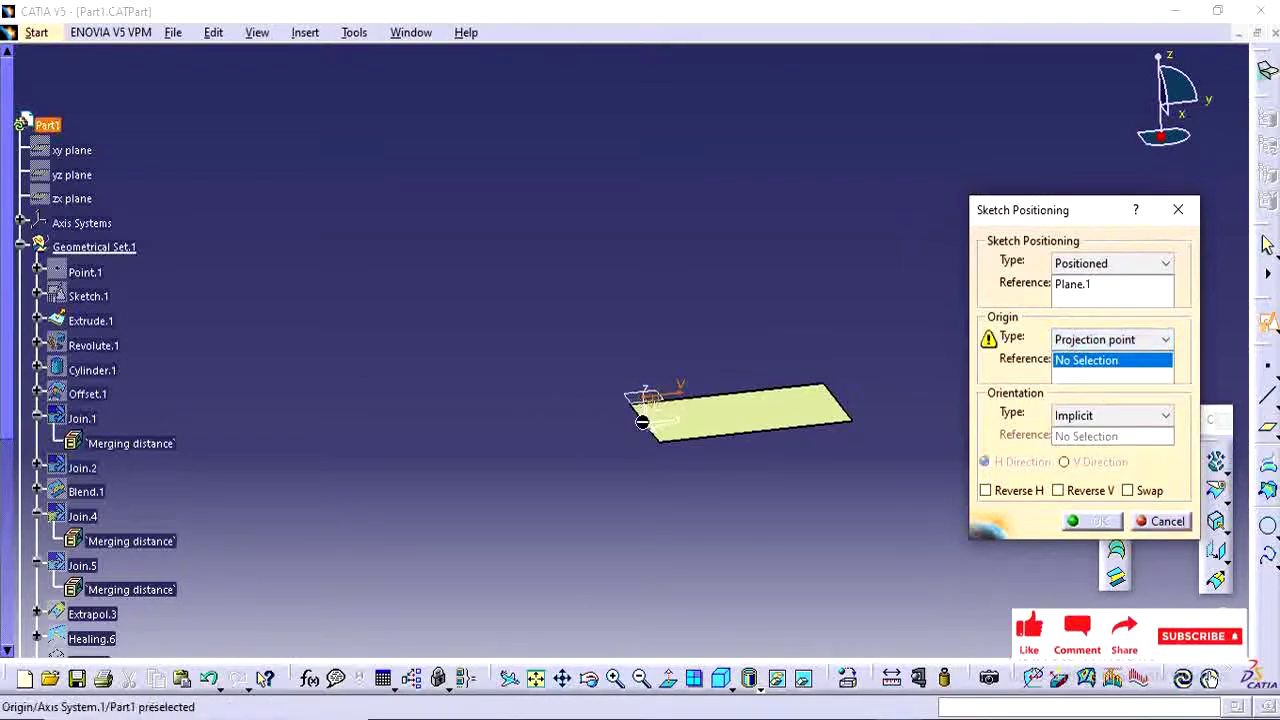
left_click(85, 272)
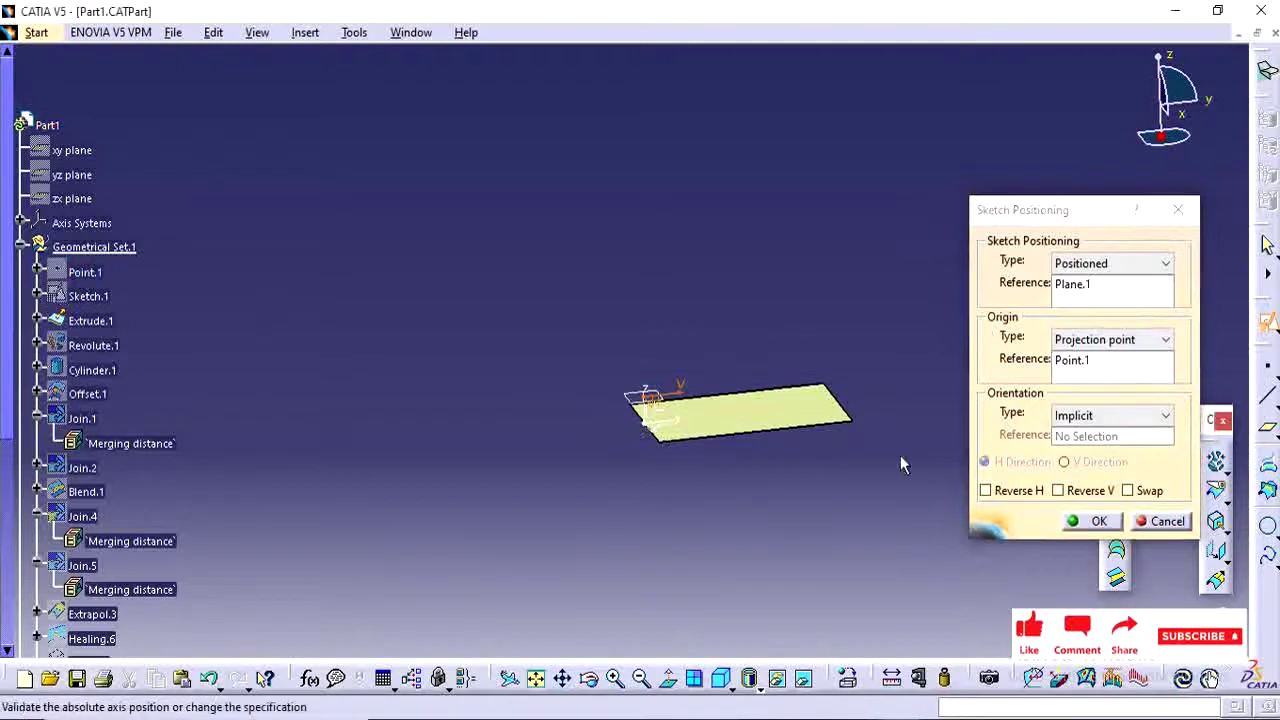
left_click(1090, 521)
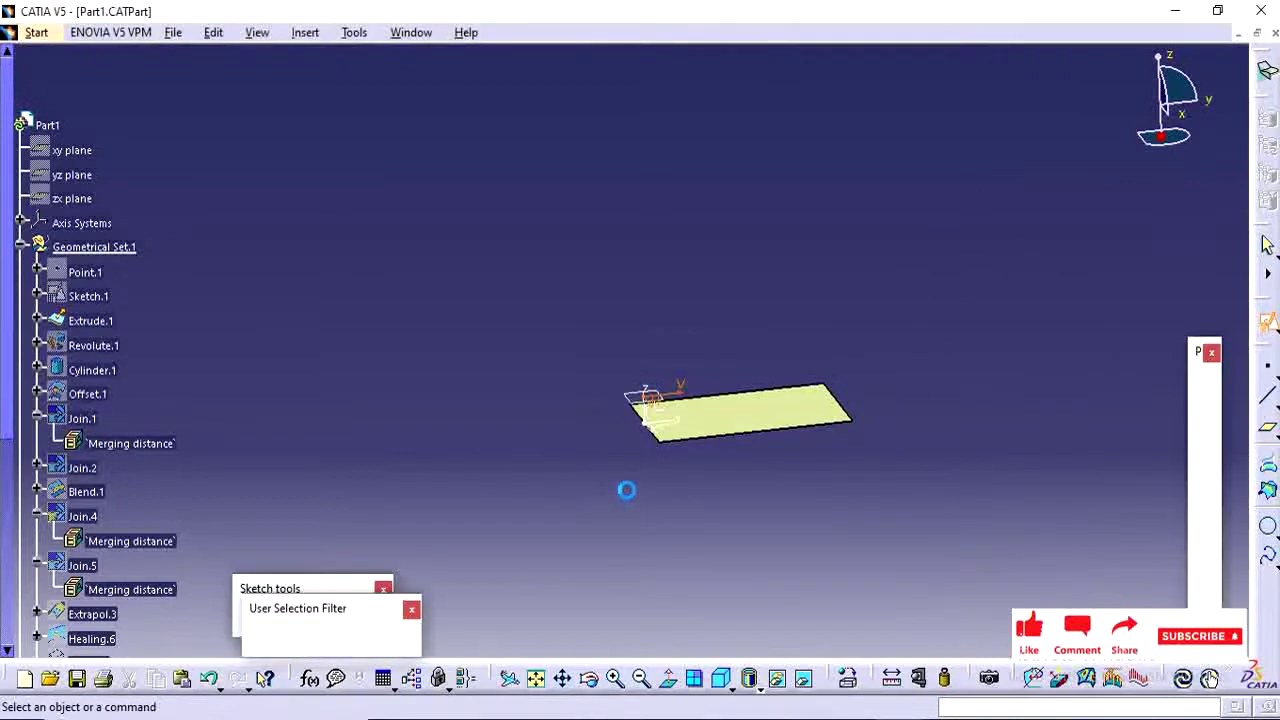
middle_click_drag(890, 286, 879, 370)
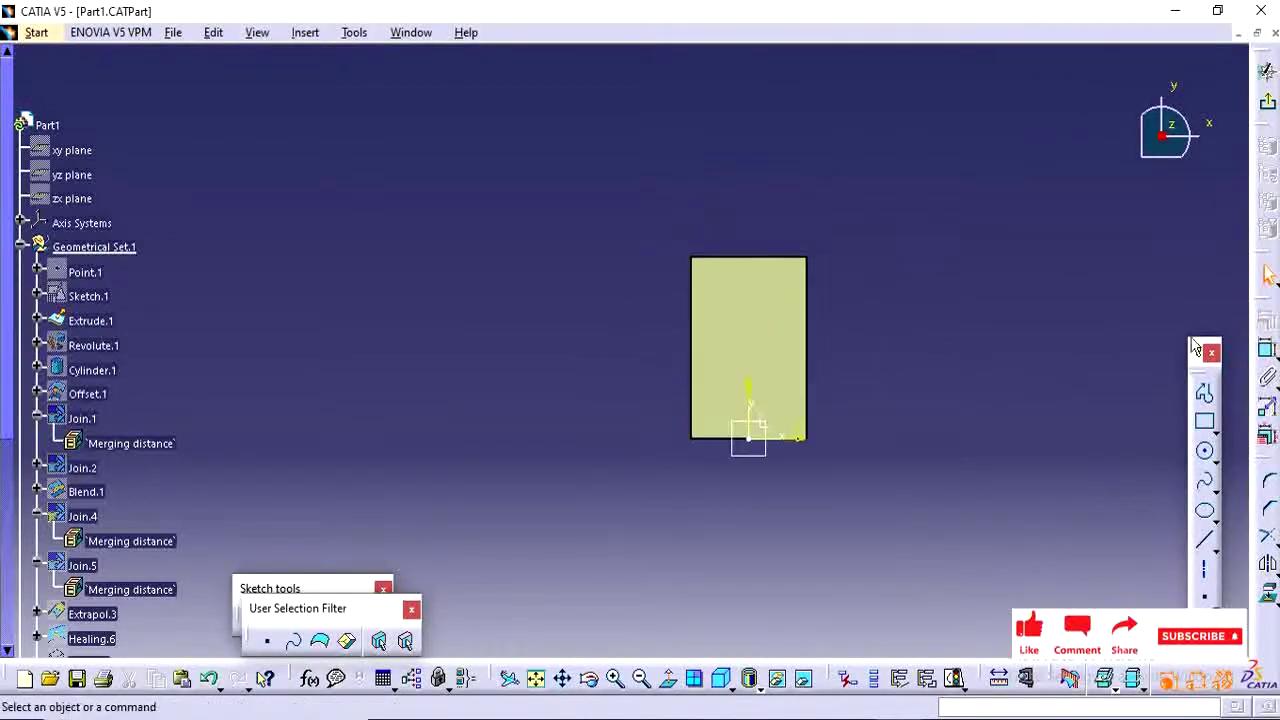
Draw a small rectangle over the centre of the surface in Sketch.2 and exit the sketcher.
left_click(1207, 425)
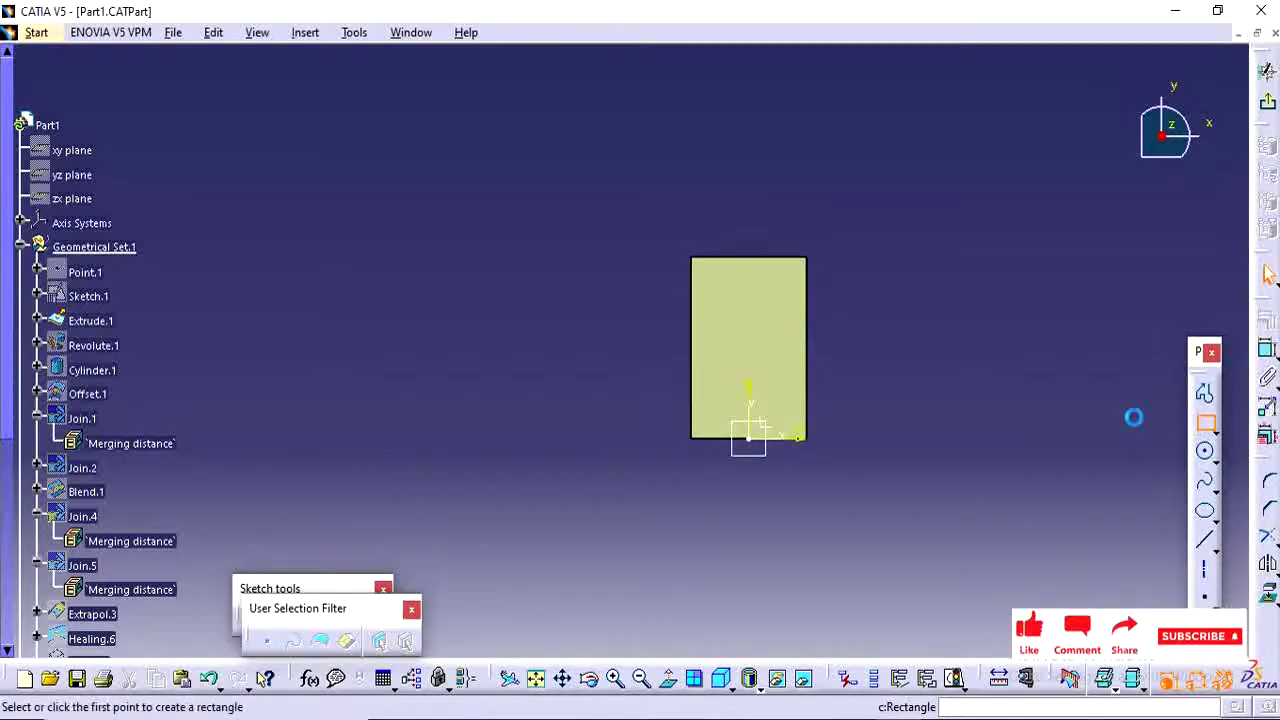
left_click(725, 313)
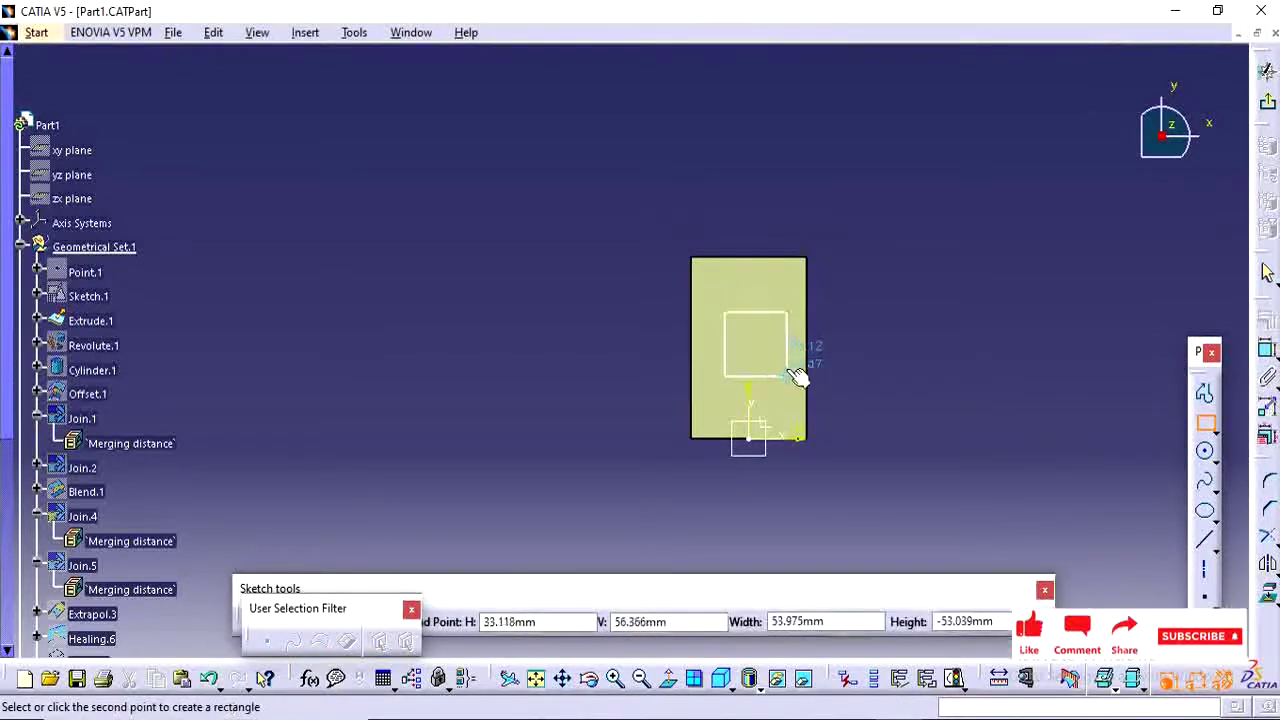
left_click(780, 362)
left_click(975, 328)
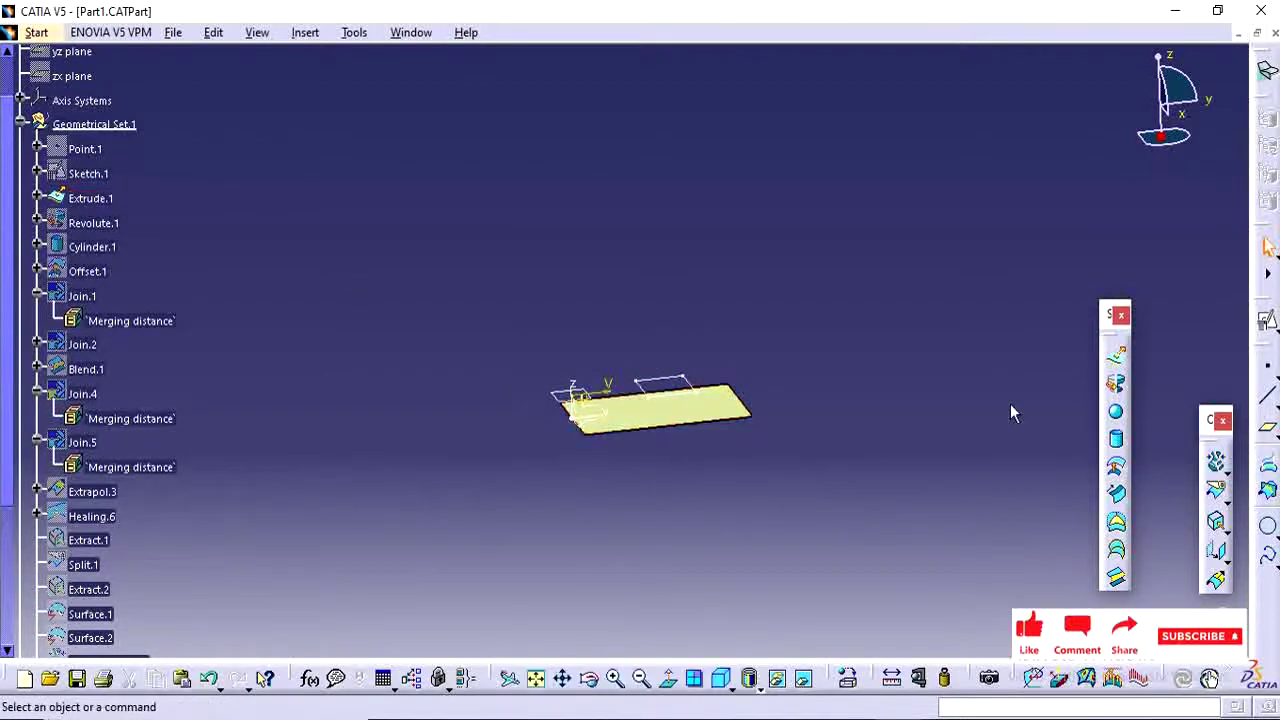
Project the Sketch.2 rectangle normally onto the Extrude.1 support surface, creating Project.1.
left_click(1268, 483)
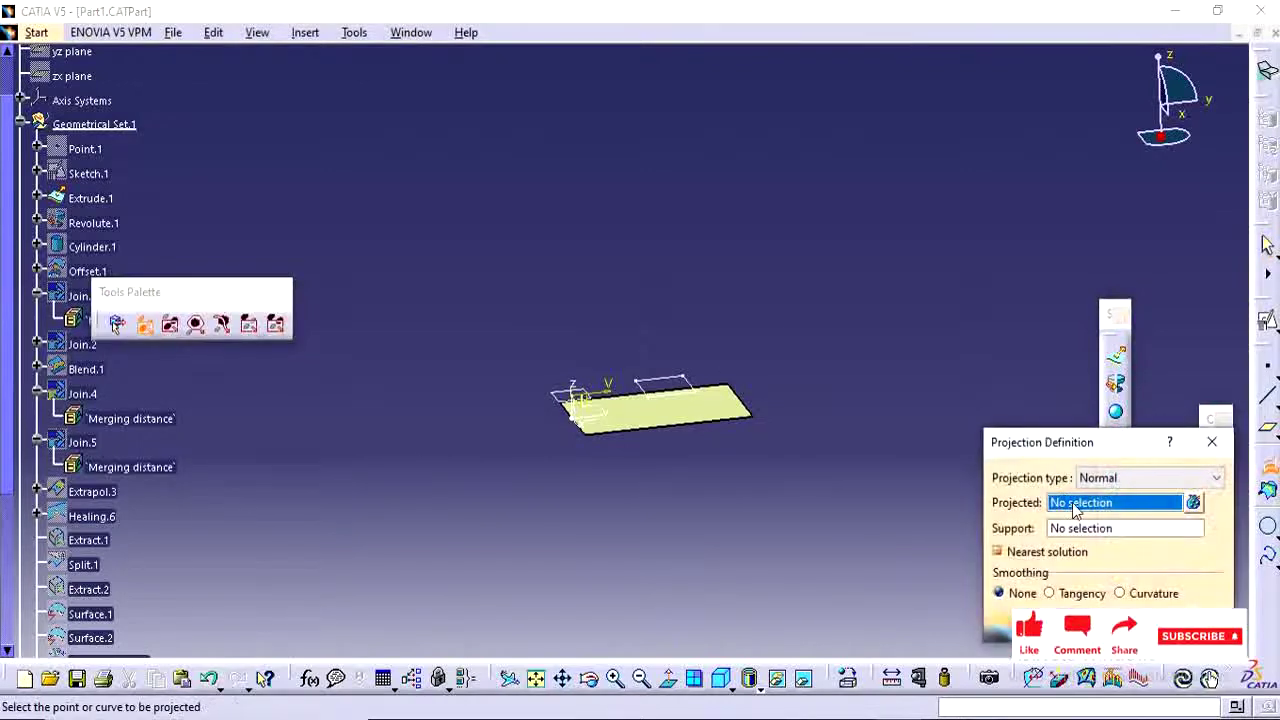
left_click(672, 383)
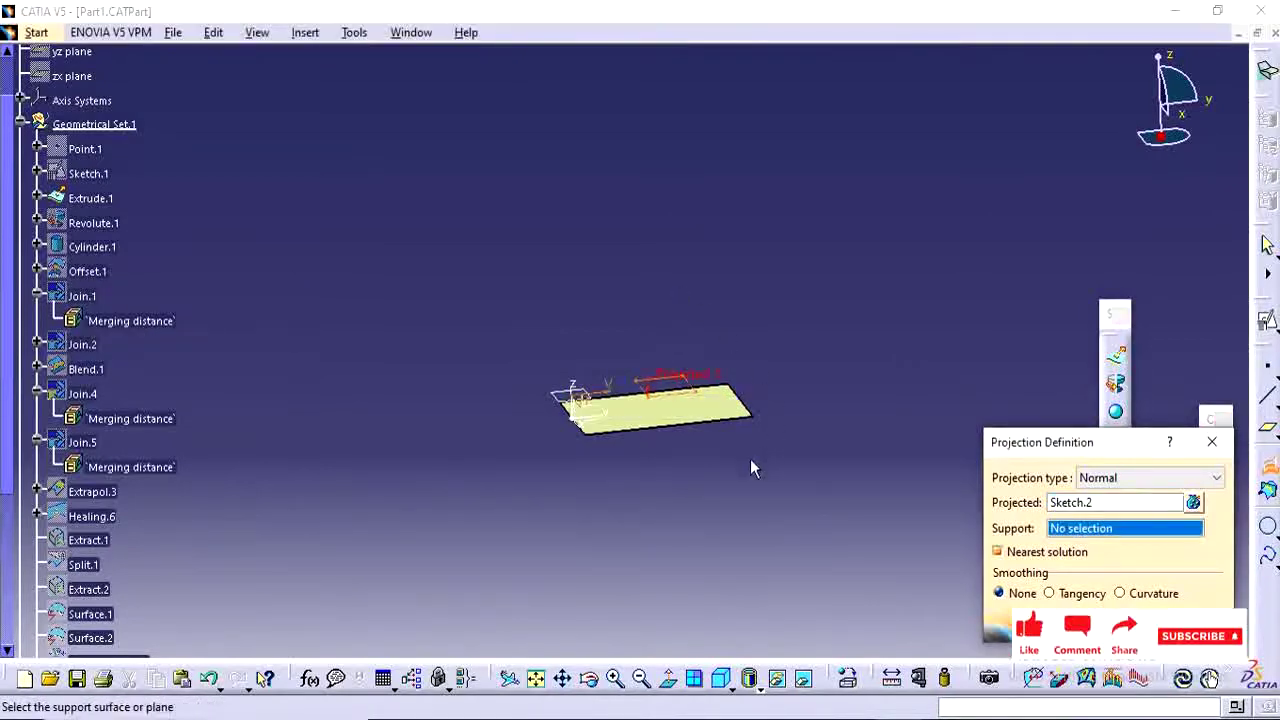
left_click(711, 420)
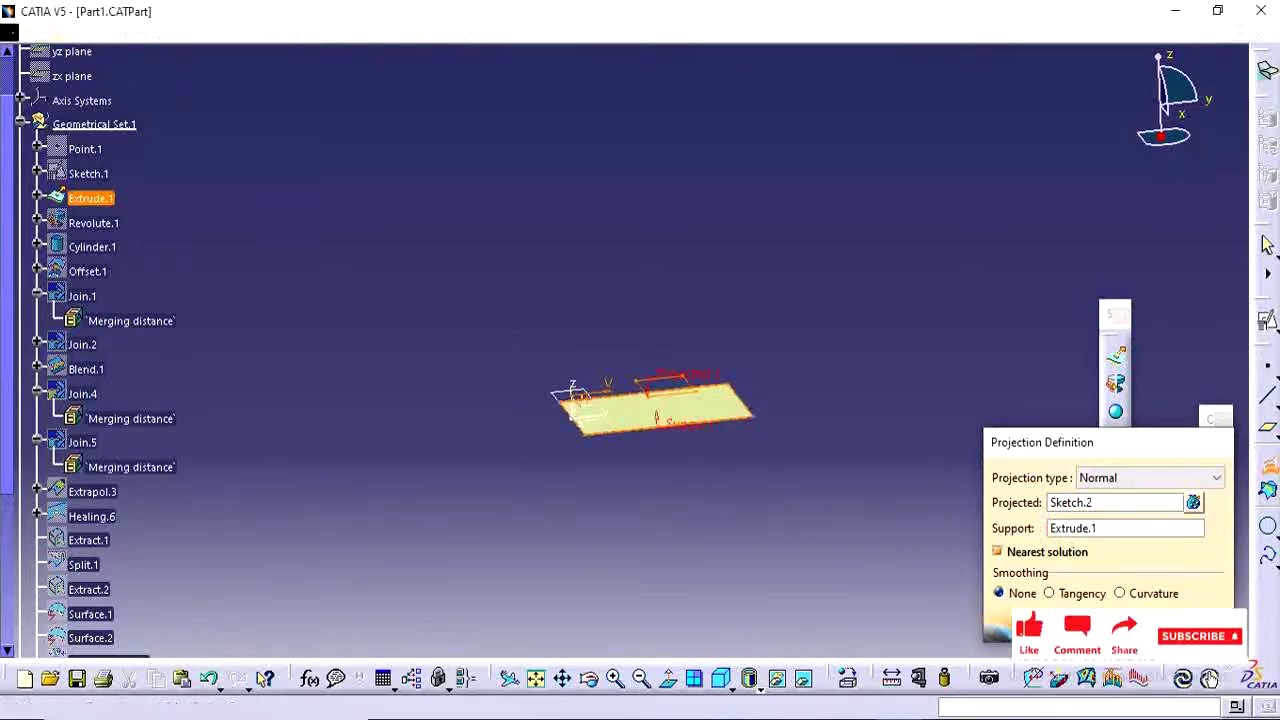
key("Return")
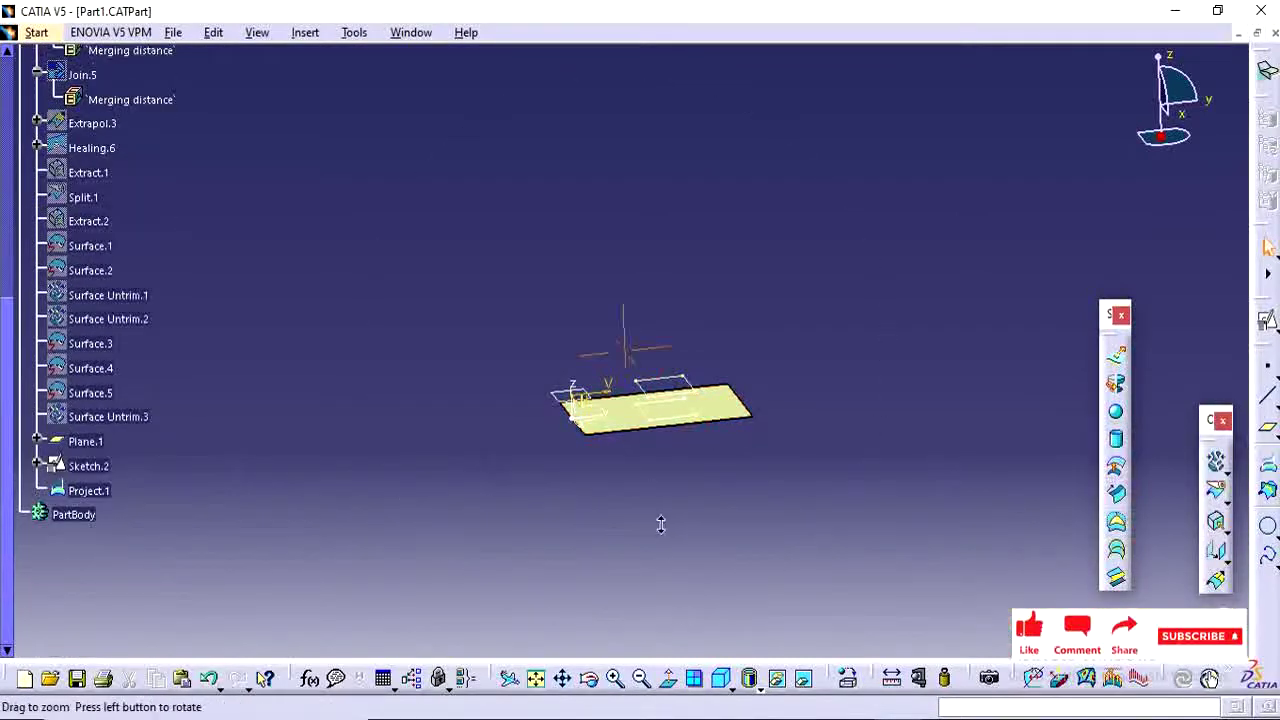
middle_click_drag(660, 523, 760, 556)
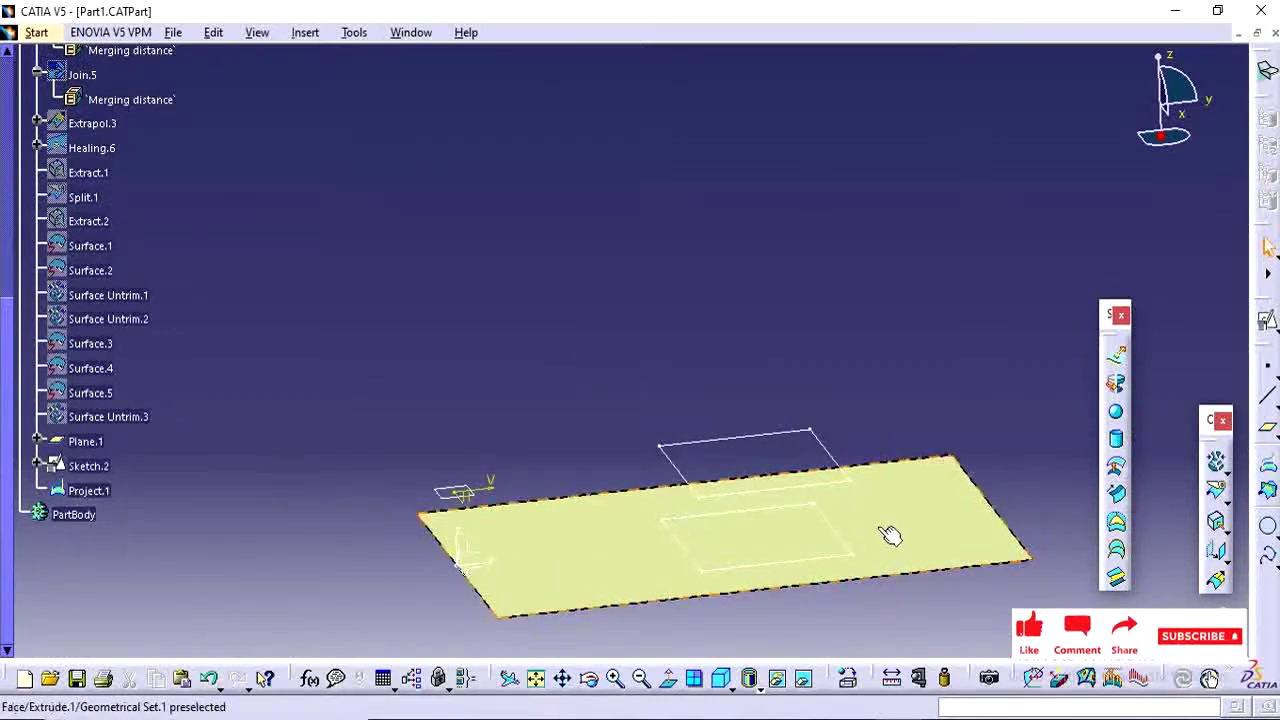
scroll(895, 525, "up", 2)
middle_click_drag(903, 514, 894, 451)
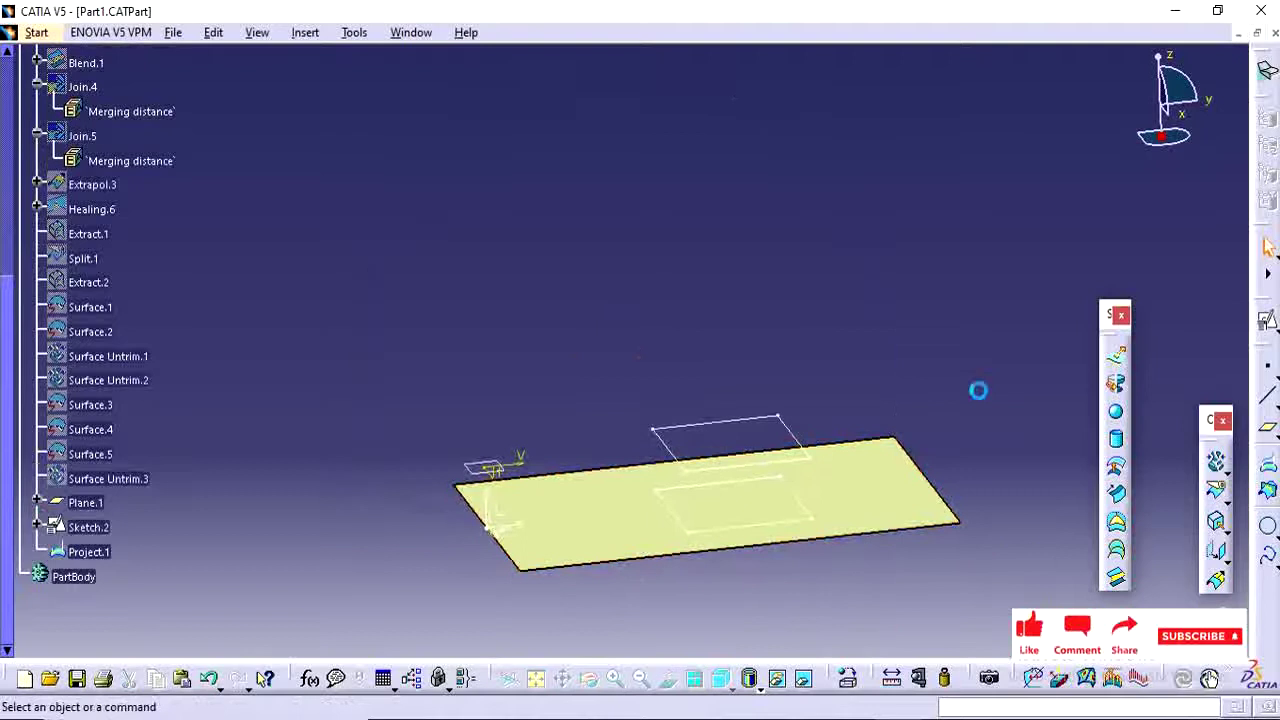
double_click(95, 552)
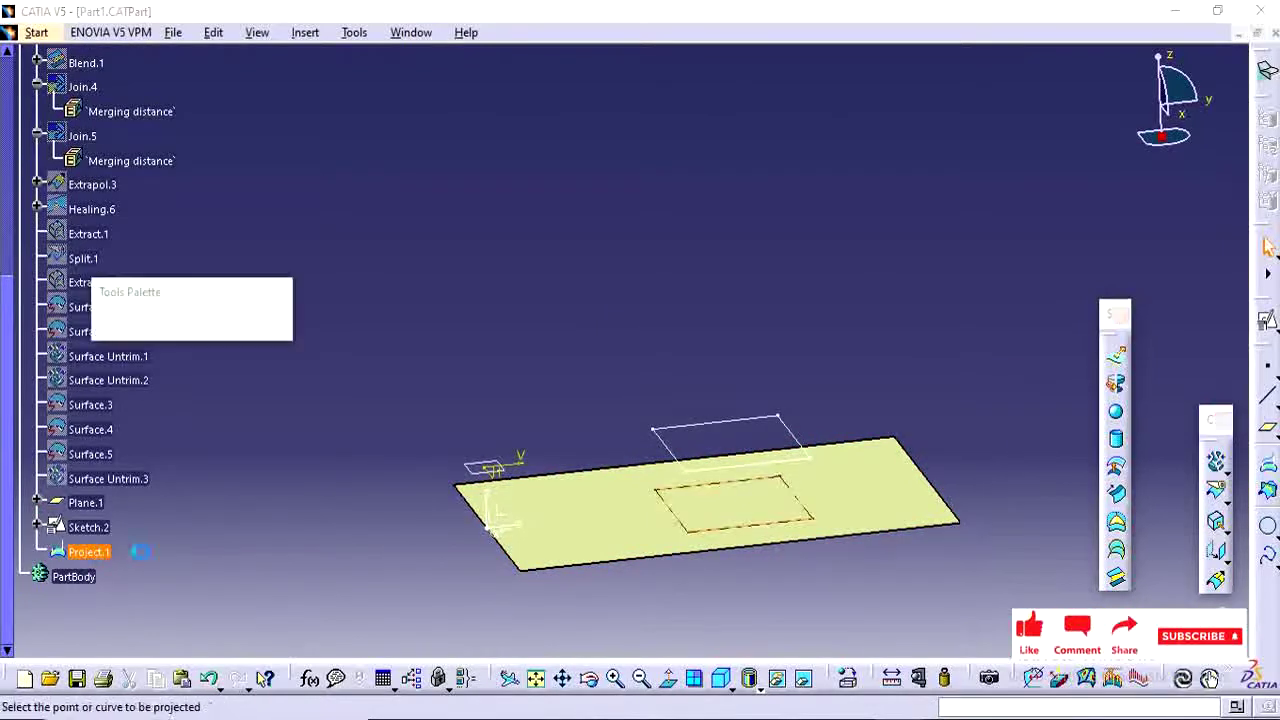
left_click(1128, 478)
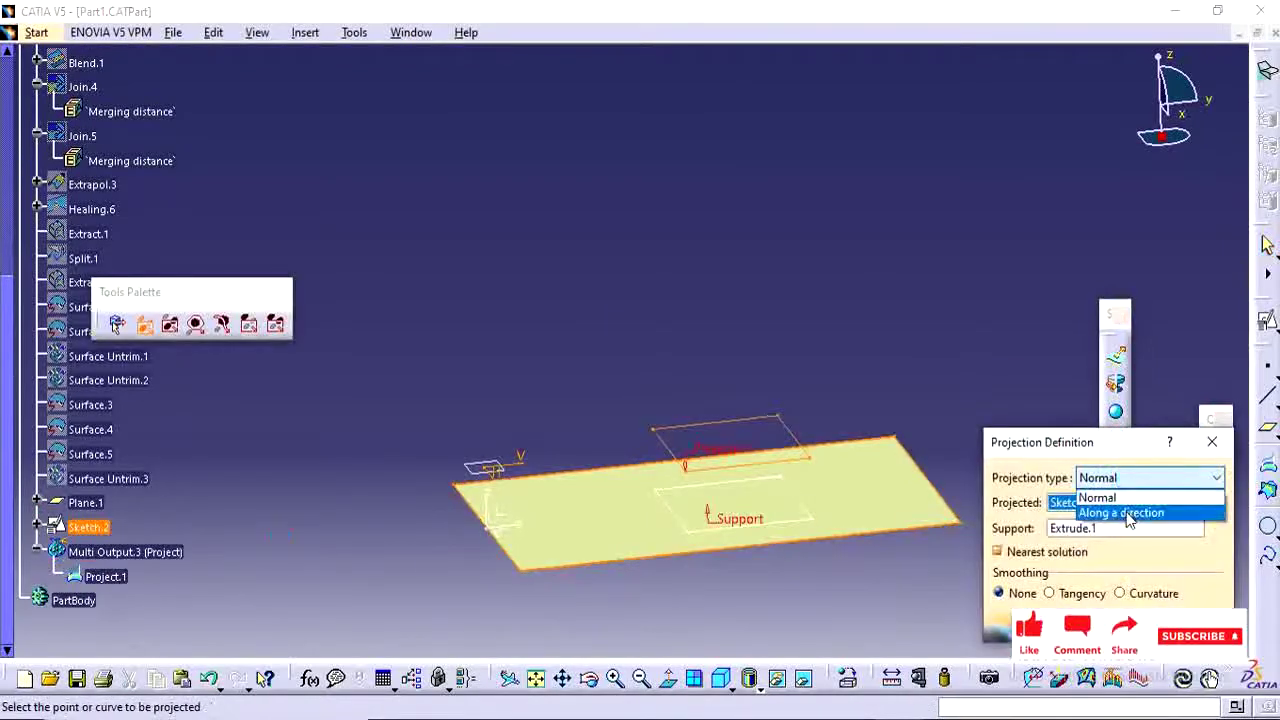
left_click(1128, 513)
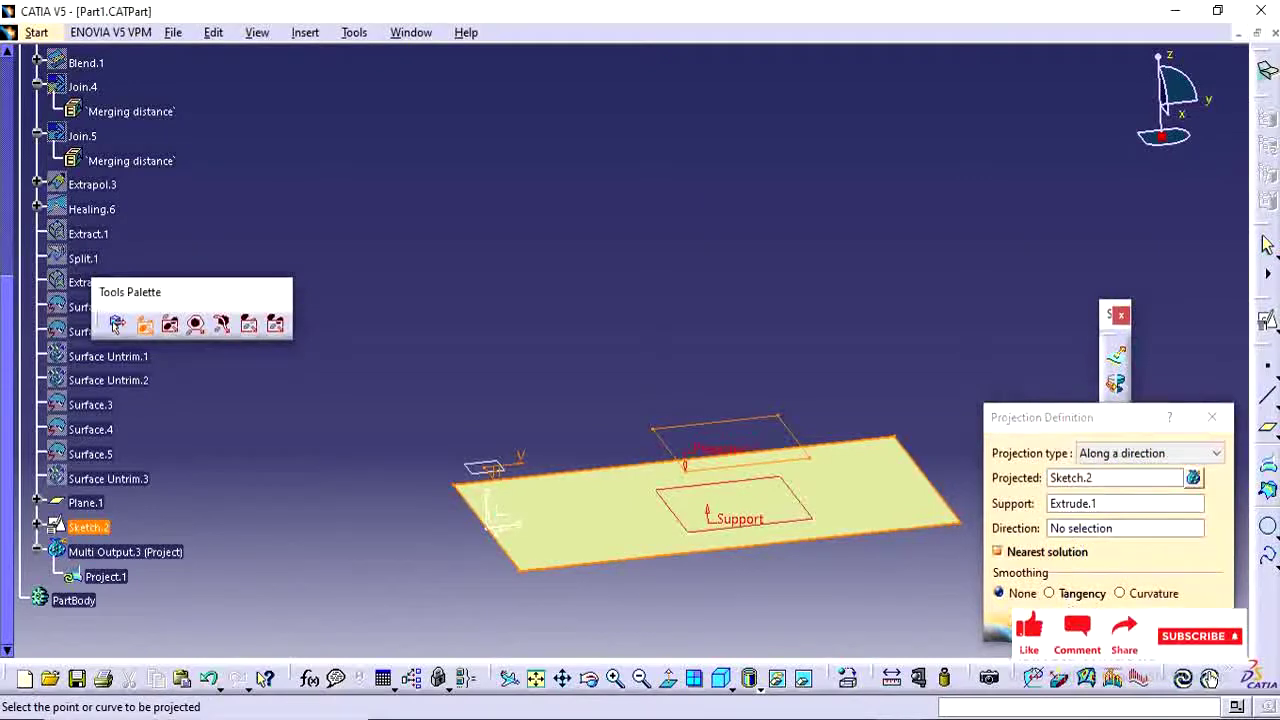
left_click(1080, 508)
left_click(1085, 530)
right_click(1087, 538)
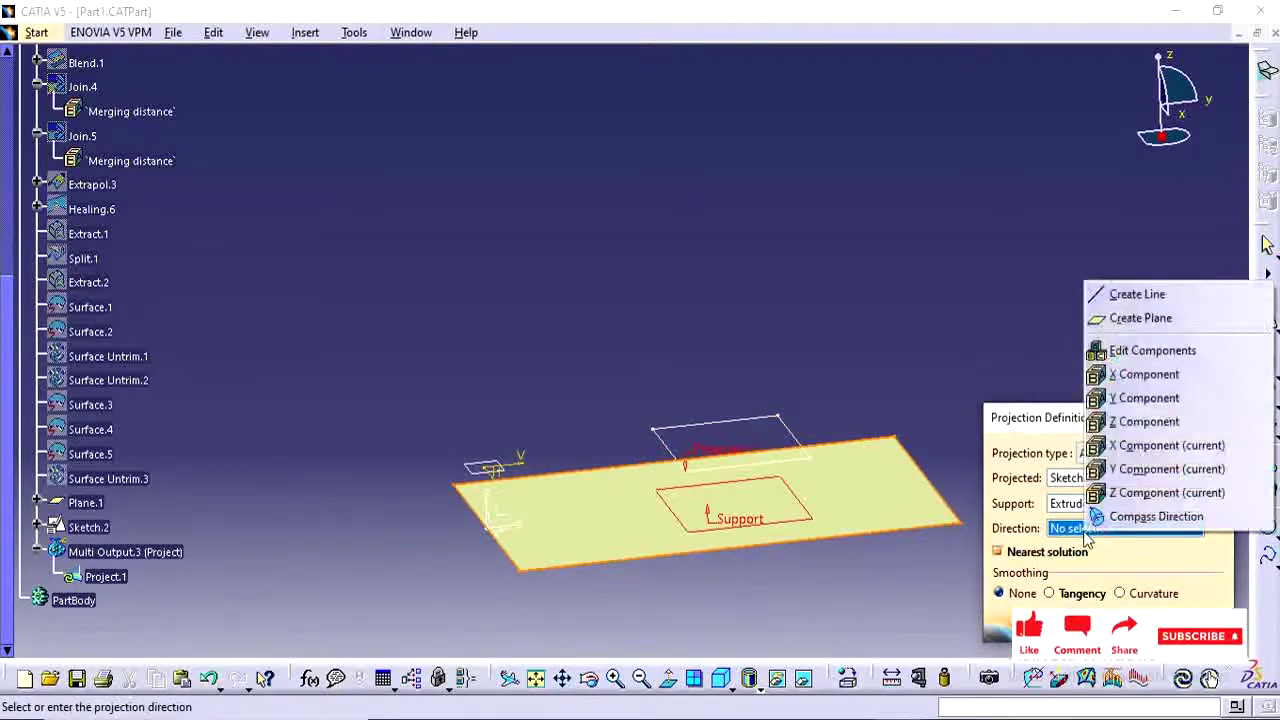
left_click(1145, 421)
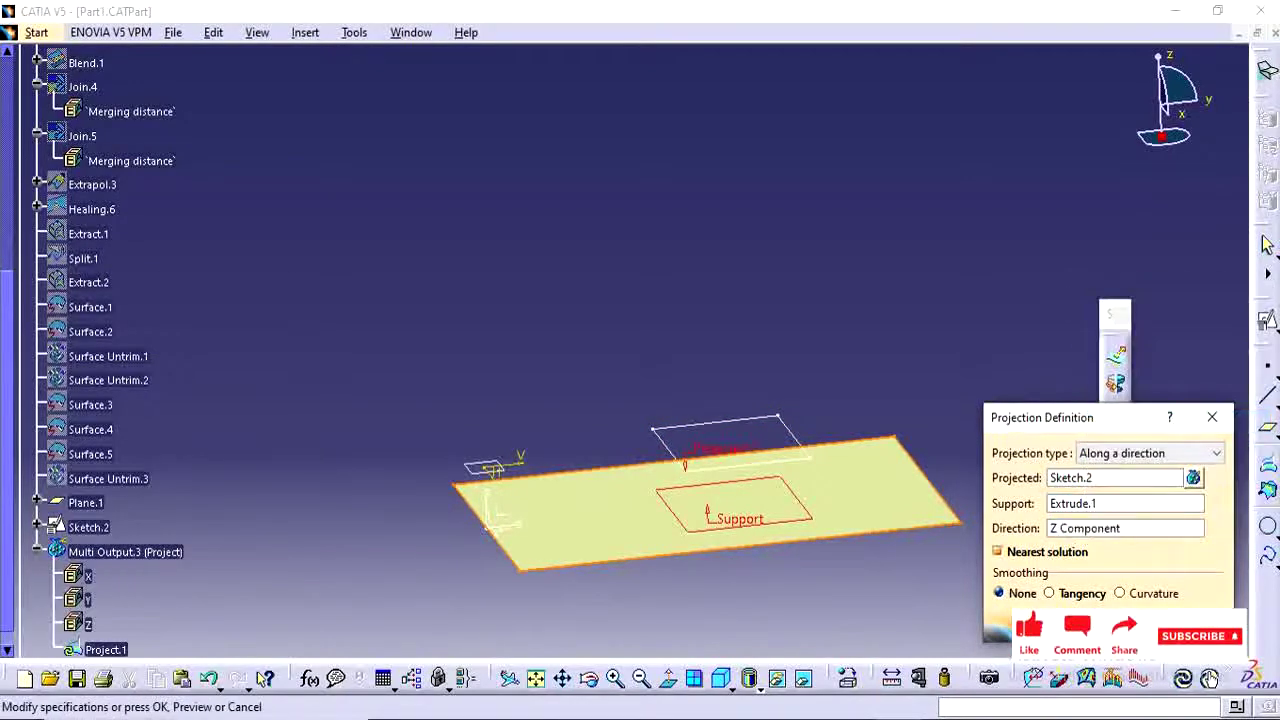
left_click(1055, 593)
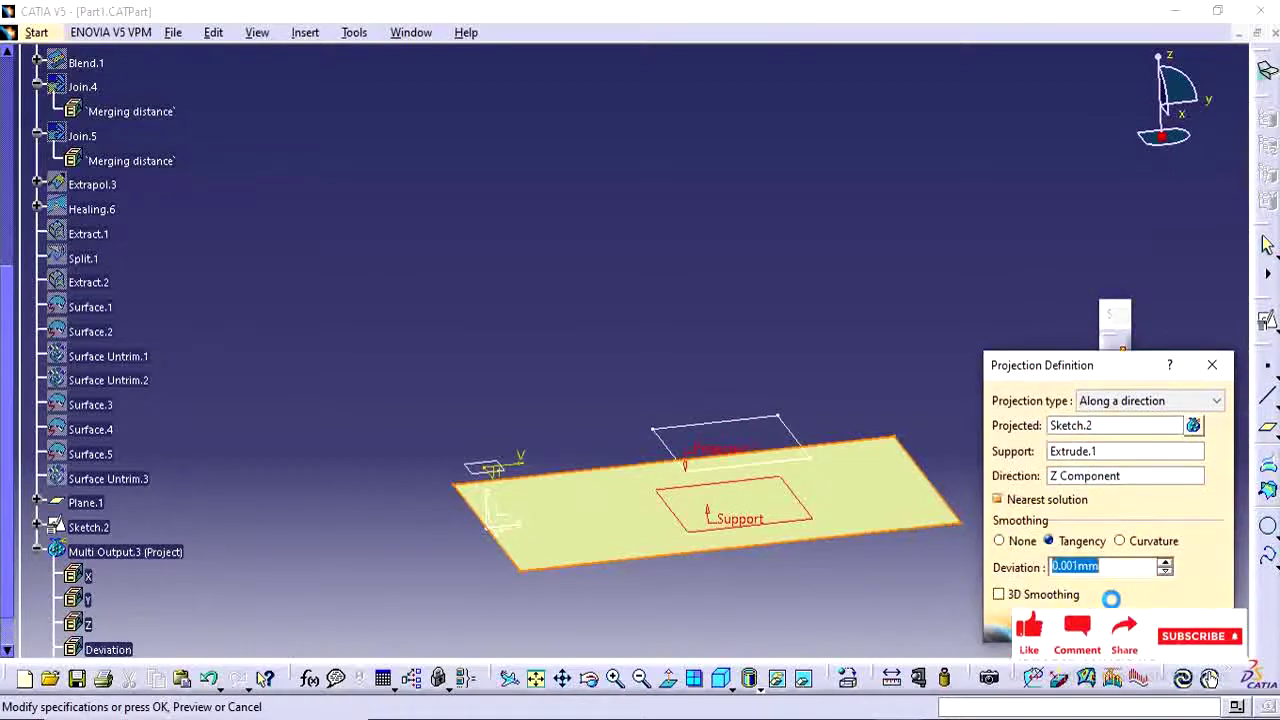
left_click(1121, 541)
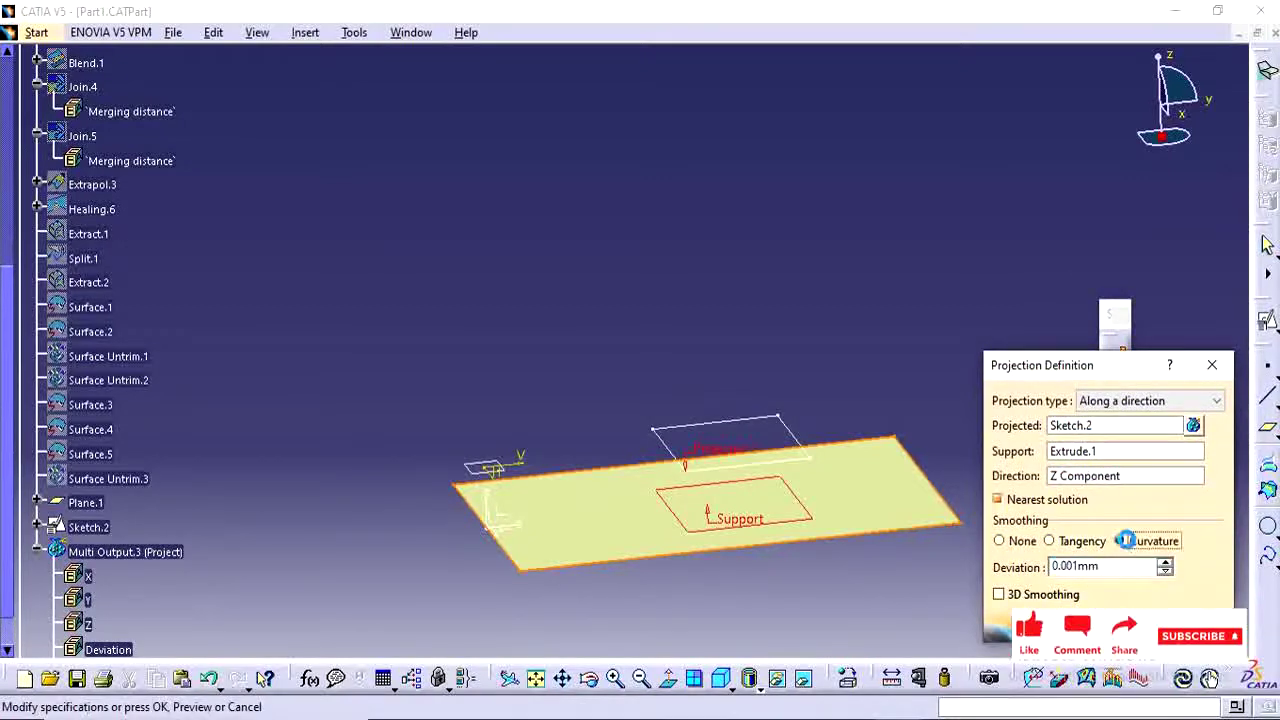
left_click(1048, 541)
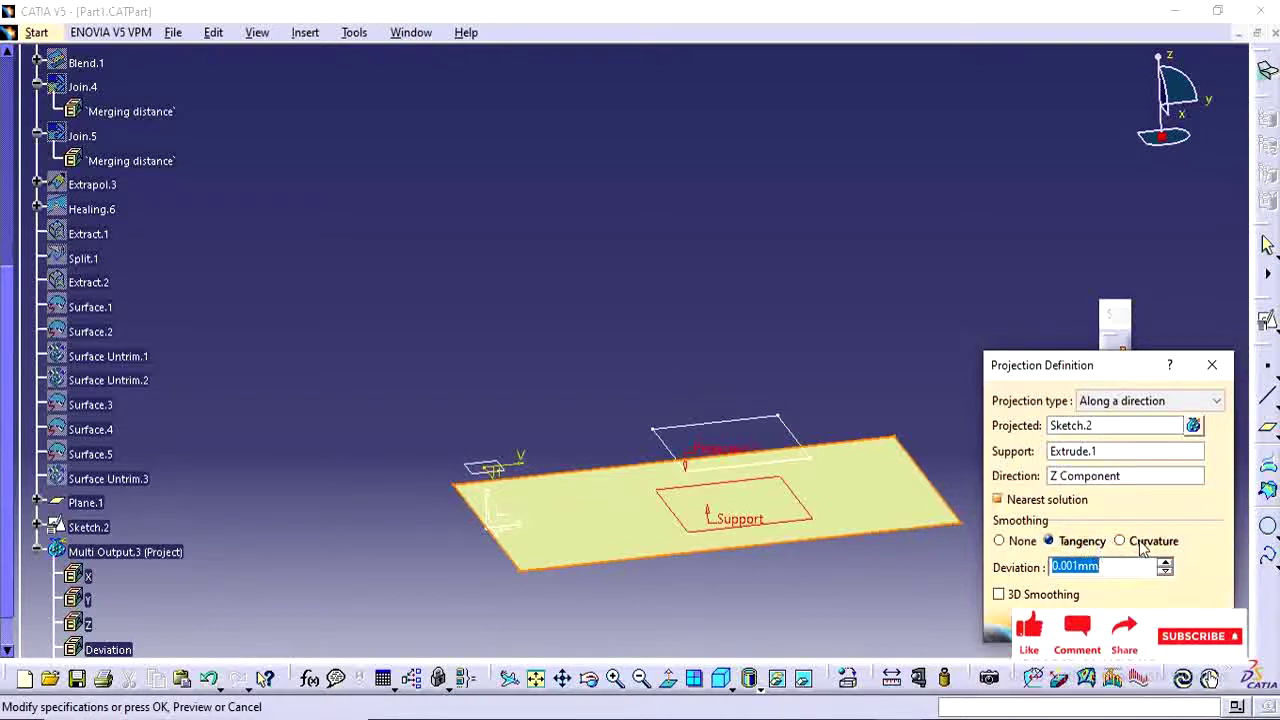
left_click(1120, 541)
left_click(1086, 546)
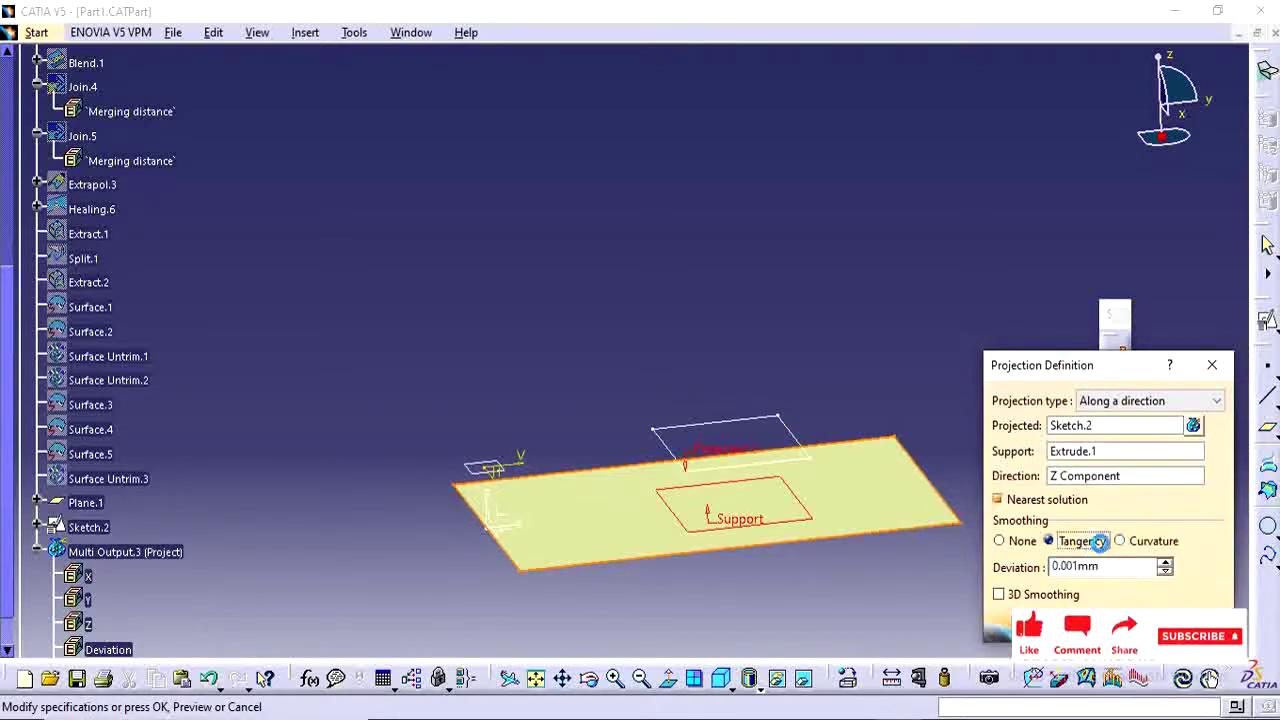
left_click(1156, 544)
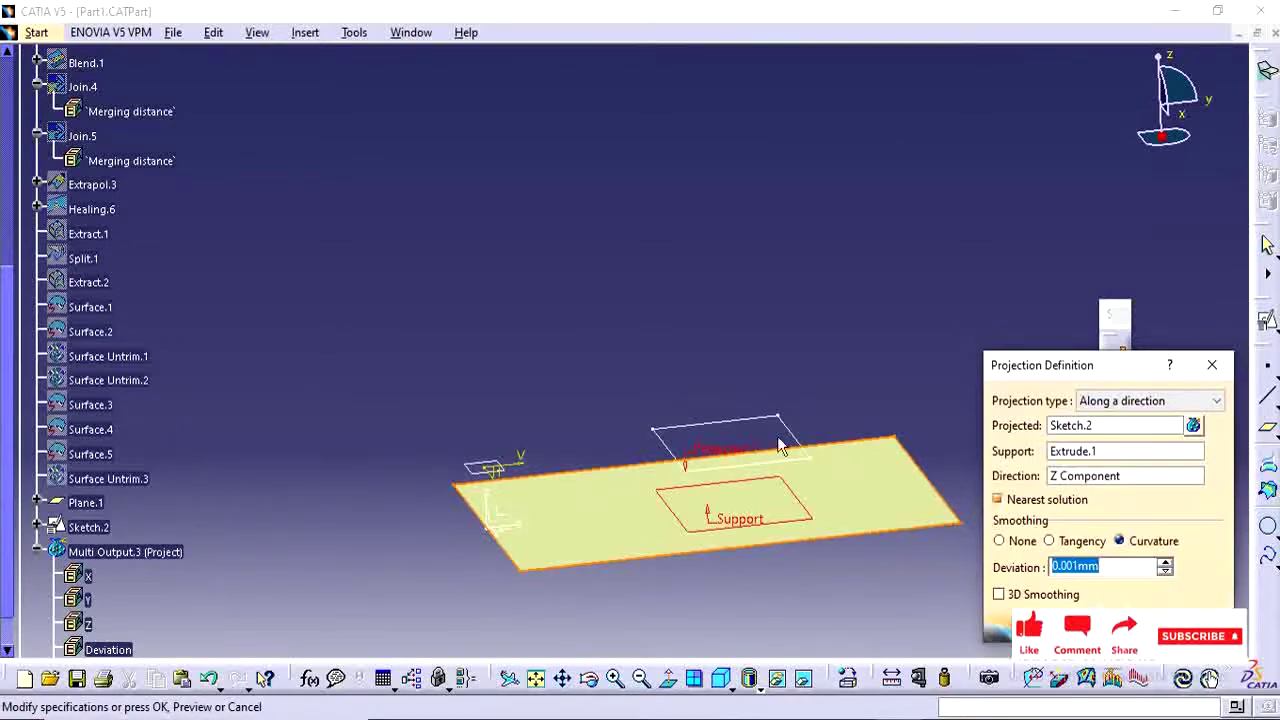
left_click(1145, 403)
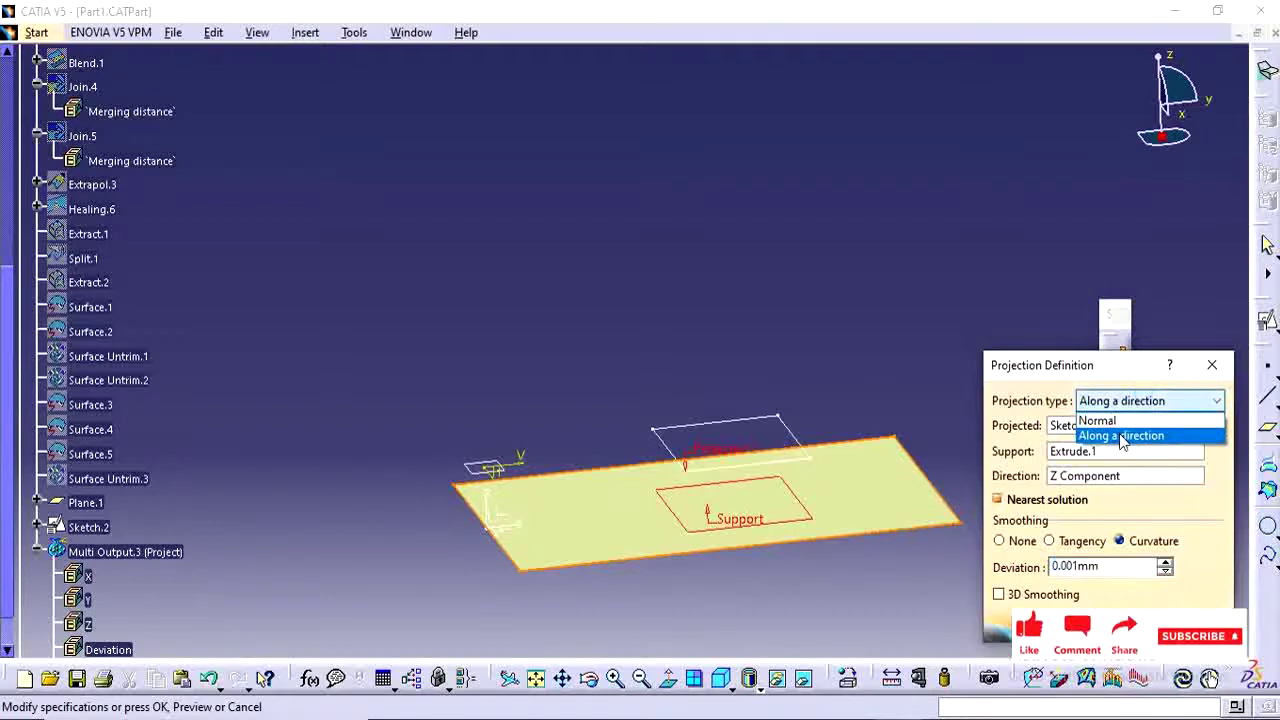
left_click(1030, 542)
left_click(1008, 540)
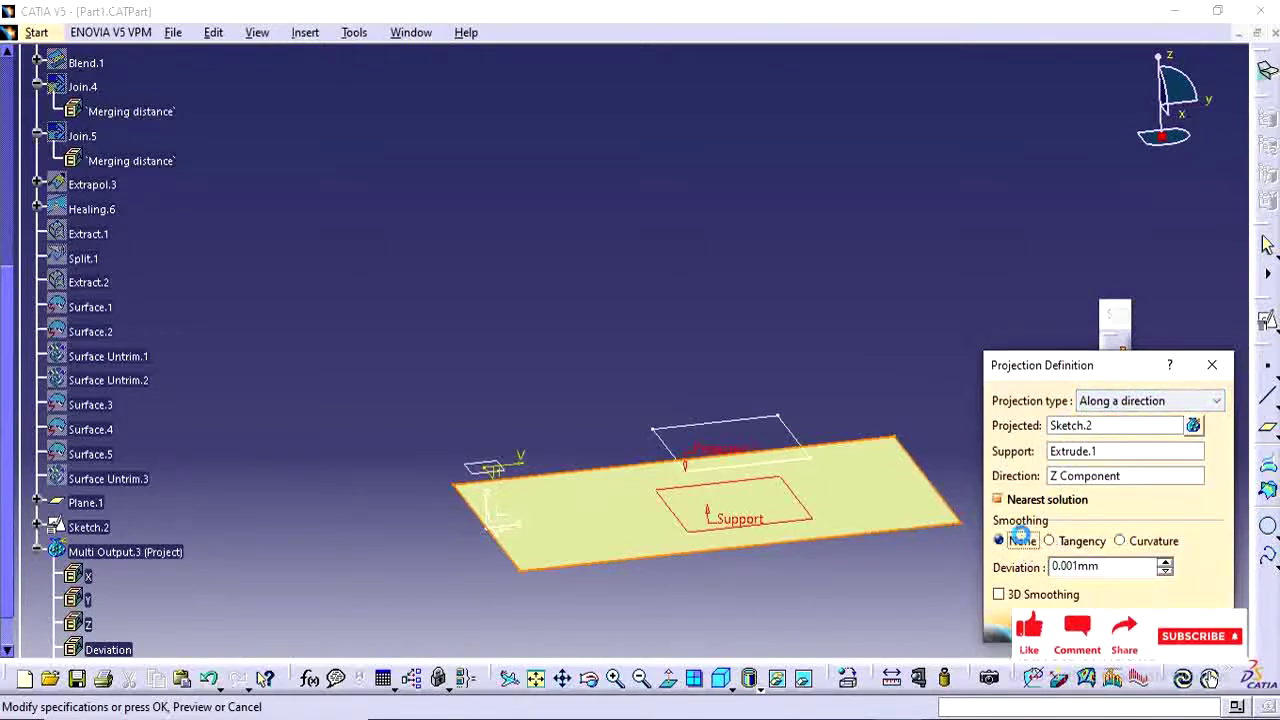
left_click(1150, 453)
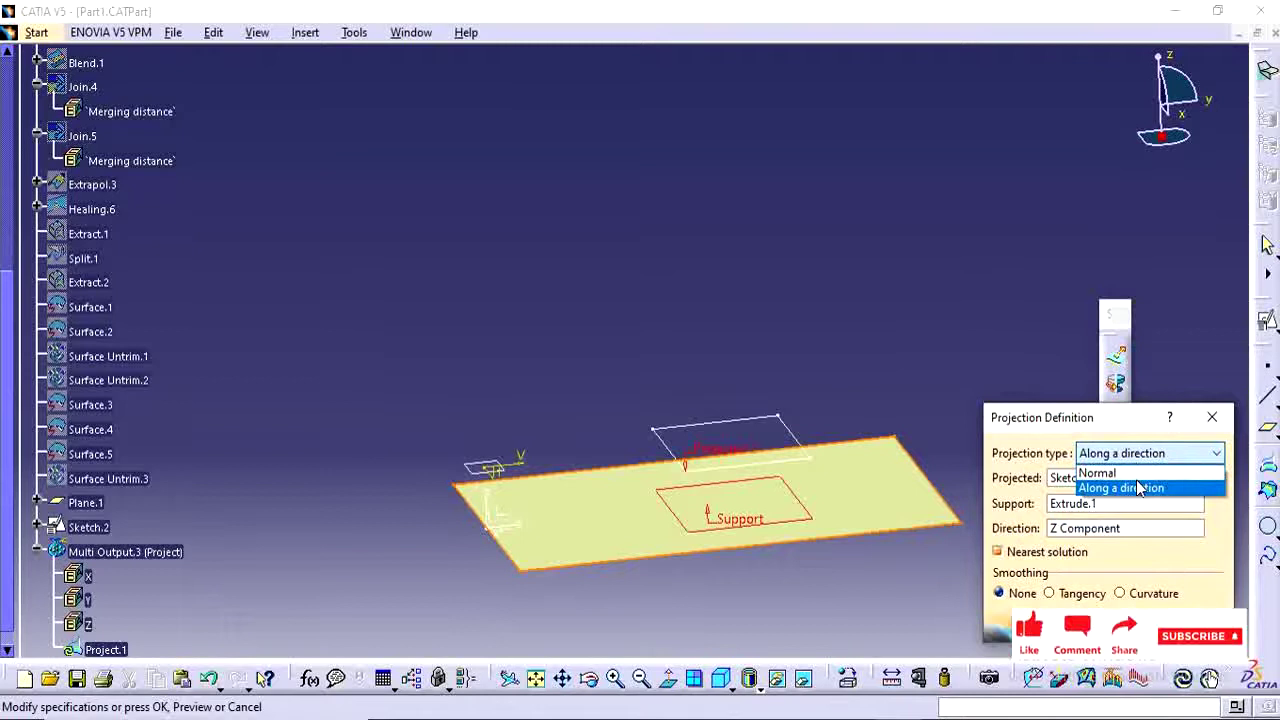
left_click(1136, 487)
left_click(1145, 453)
left_click(1115, 473)
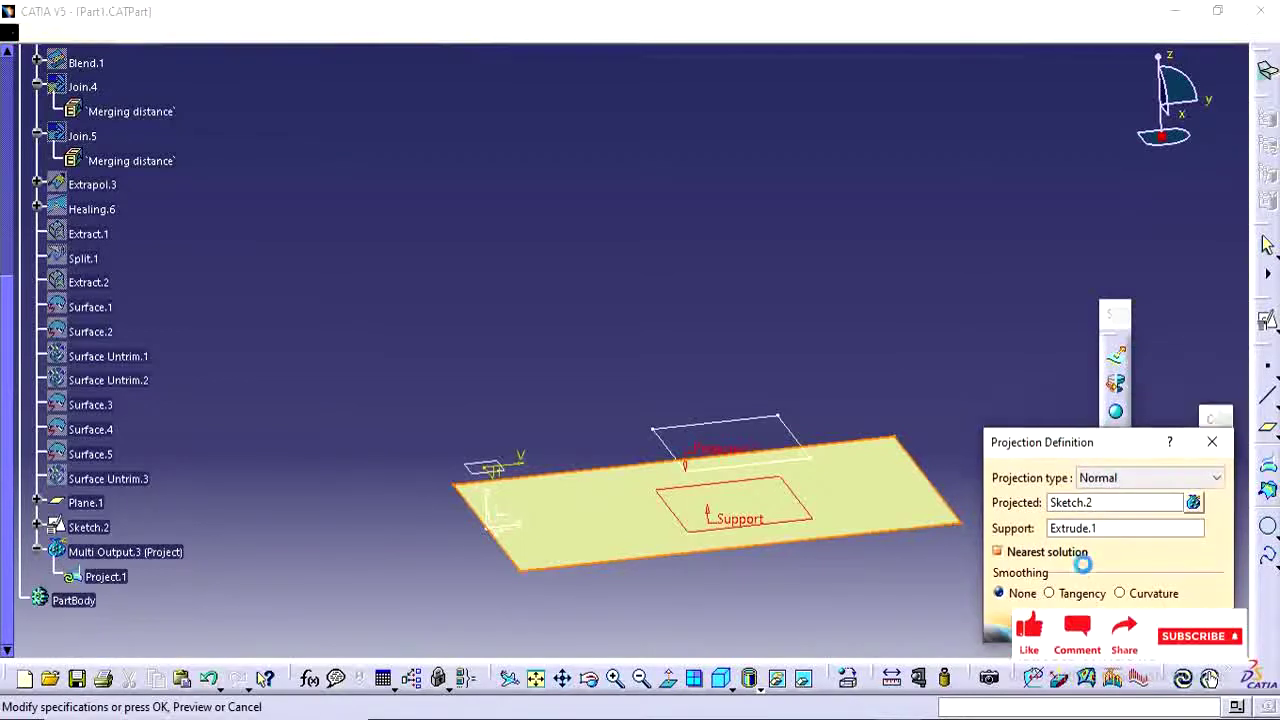
Confirm the projection, then extrude the Sketch.2 rectangle 50mm each way as the Extrude.2 box.
left_click(1120, 630)
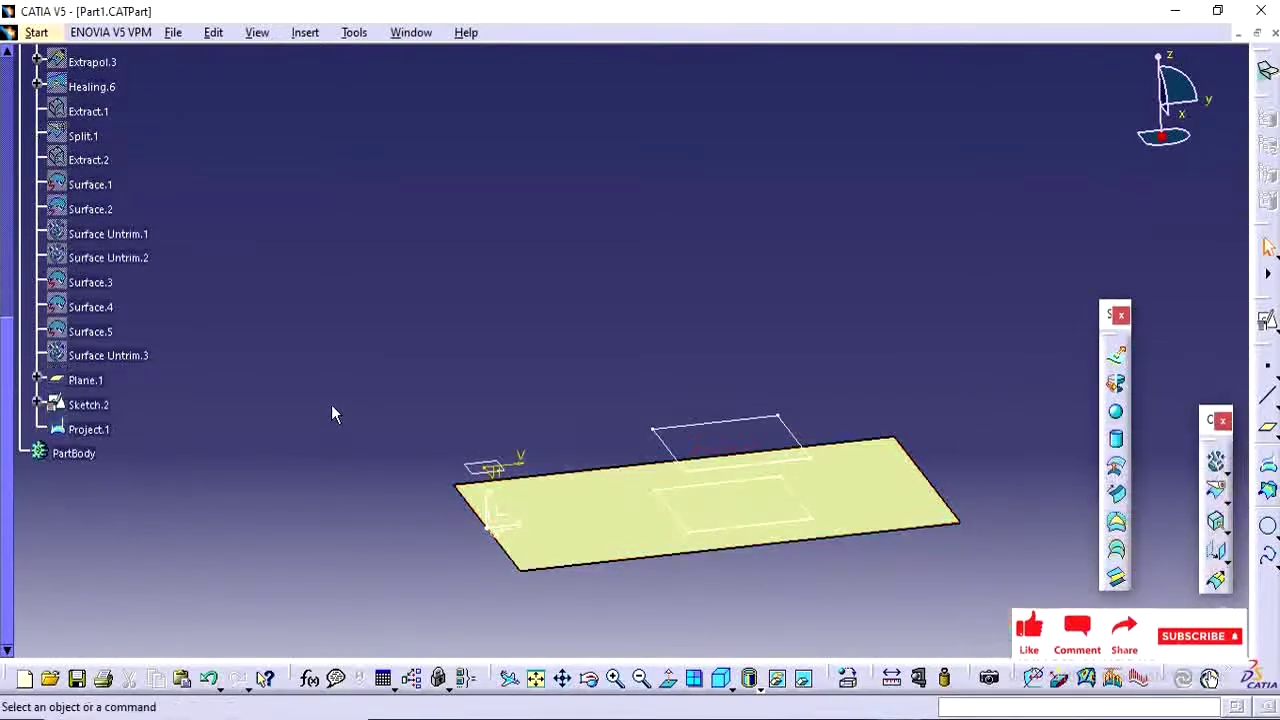
left_click(729, 531)
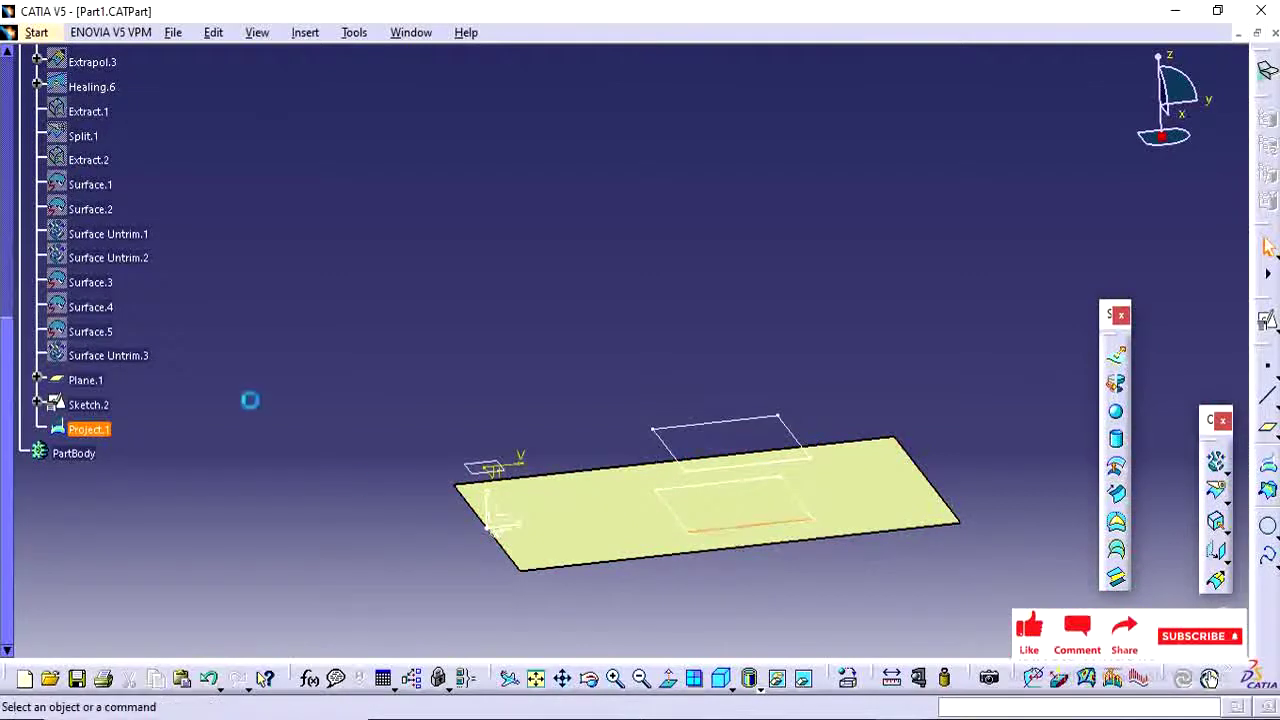
left_click(253, 395)
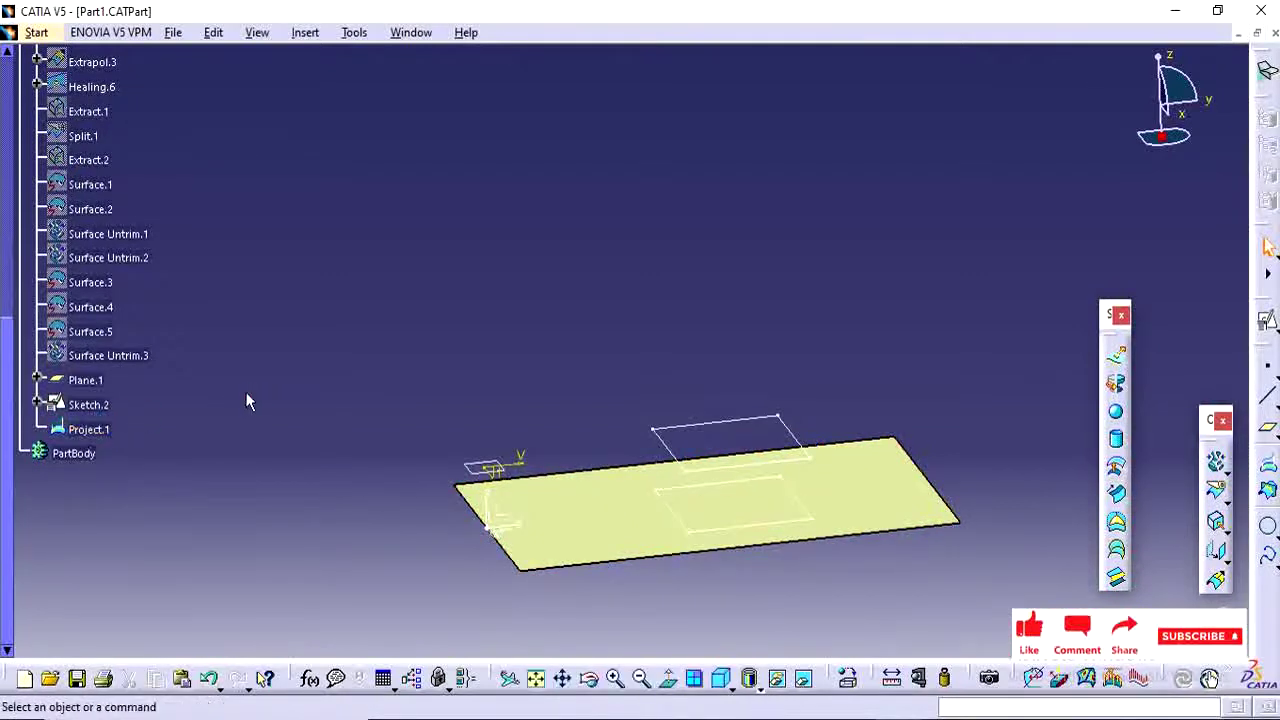
scroll(248, 401, "up", 2)
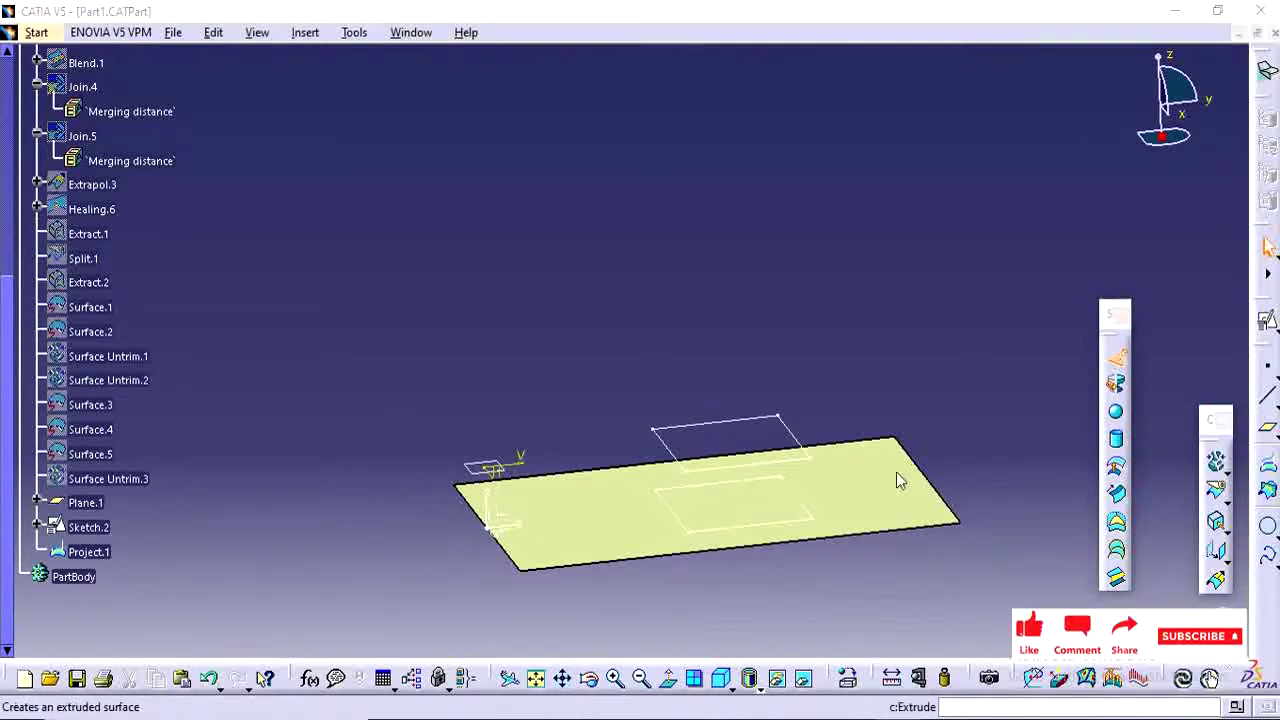
left_click(1116, 382)
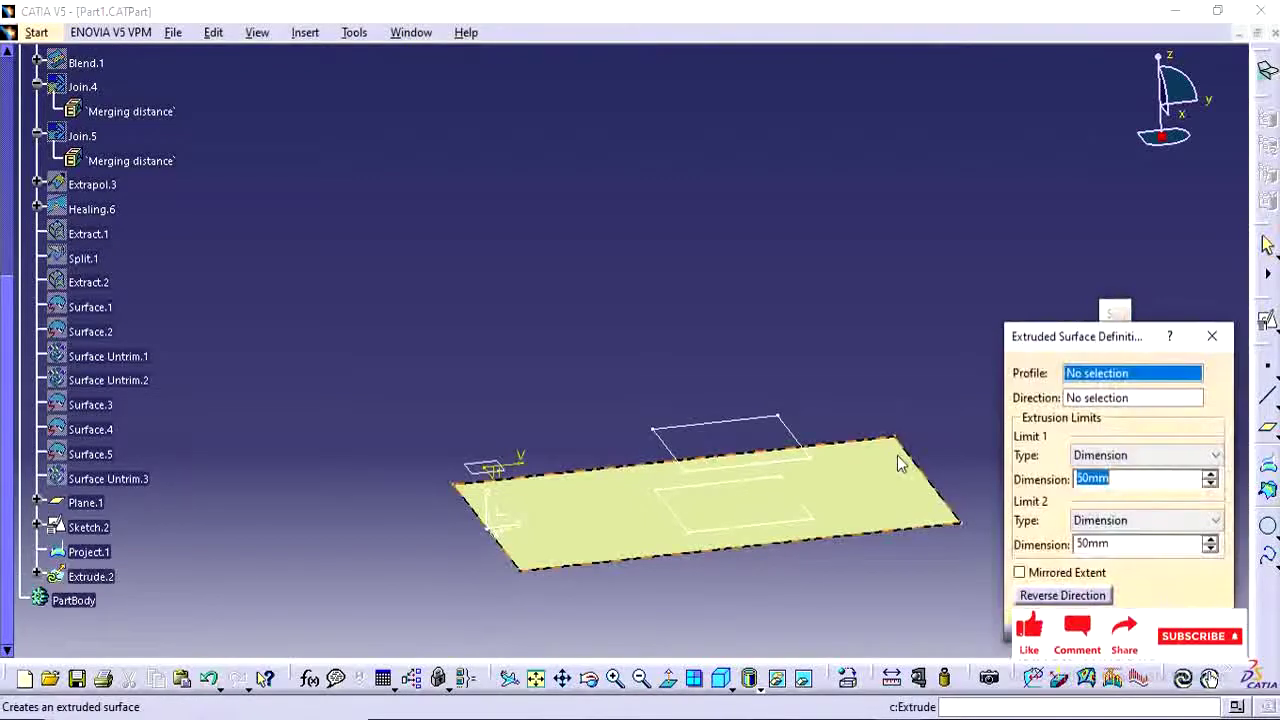
left_click(800, 466)
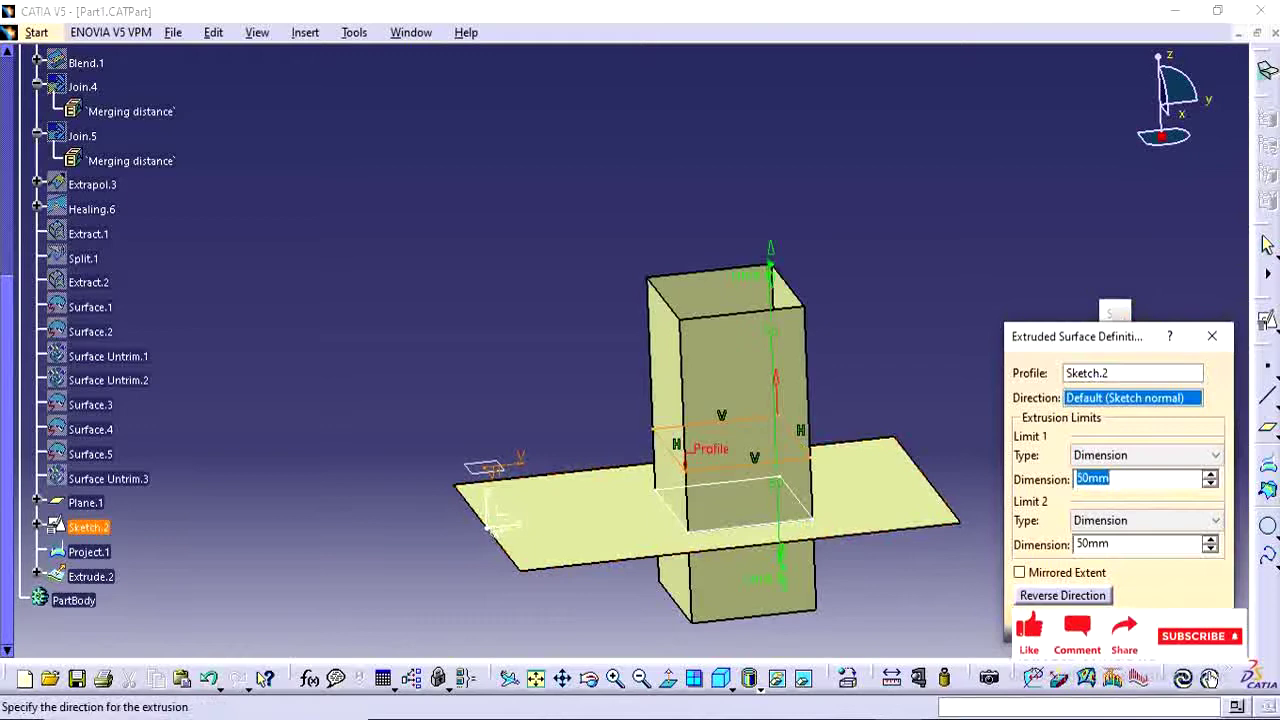
left_click(1130, 632)
Hide the projected rectangle Project.1 with Hide/Show and clear the selection.
left_click(718, 533)
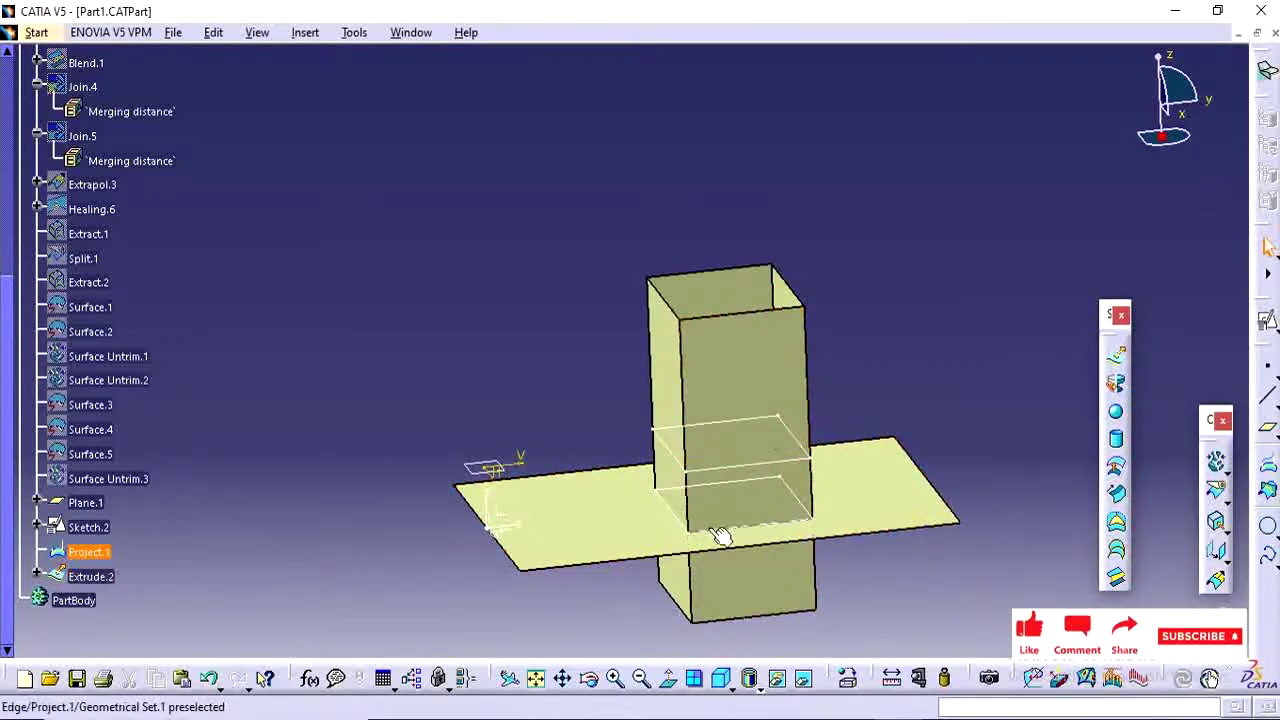
right_click(712, 532)
left_click(785, 192)
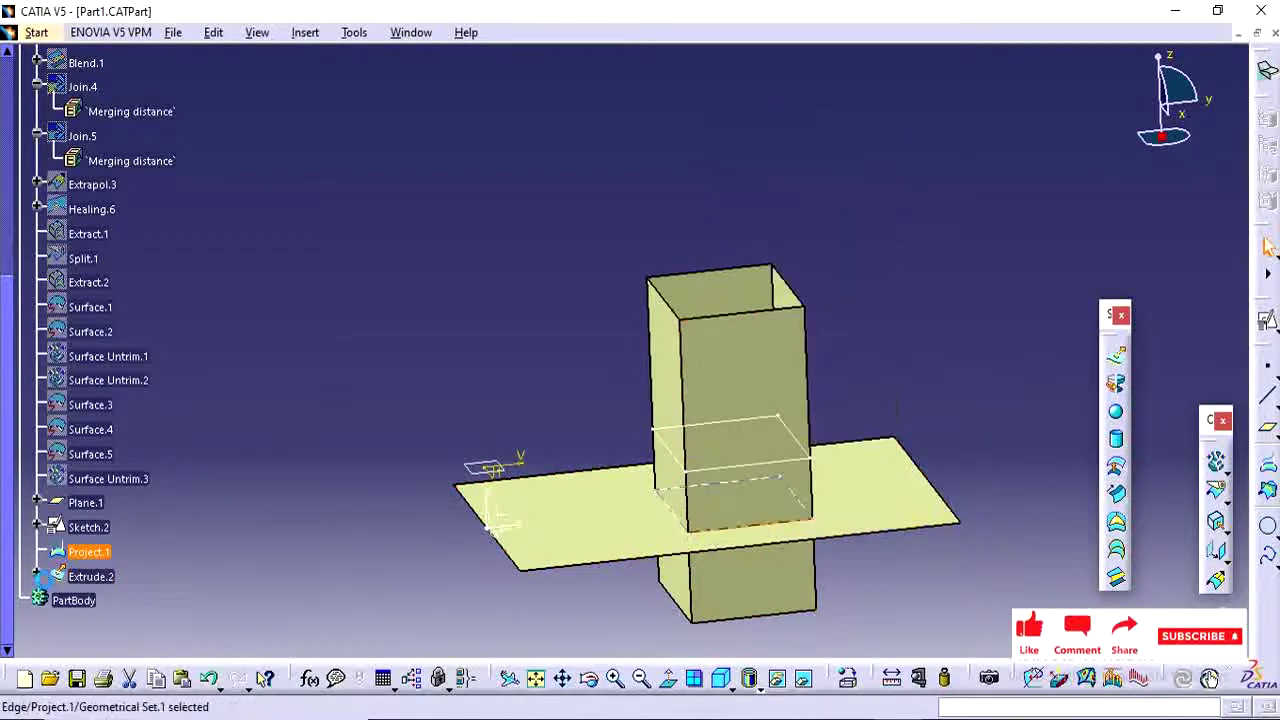
right_click(90, 553)
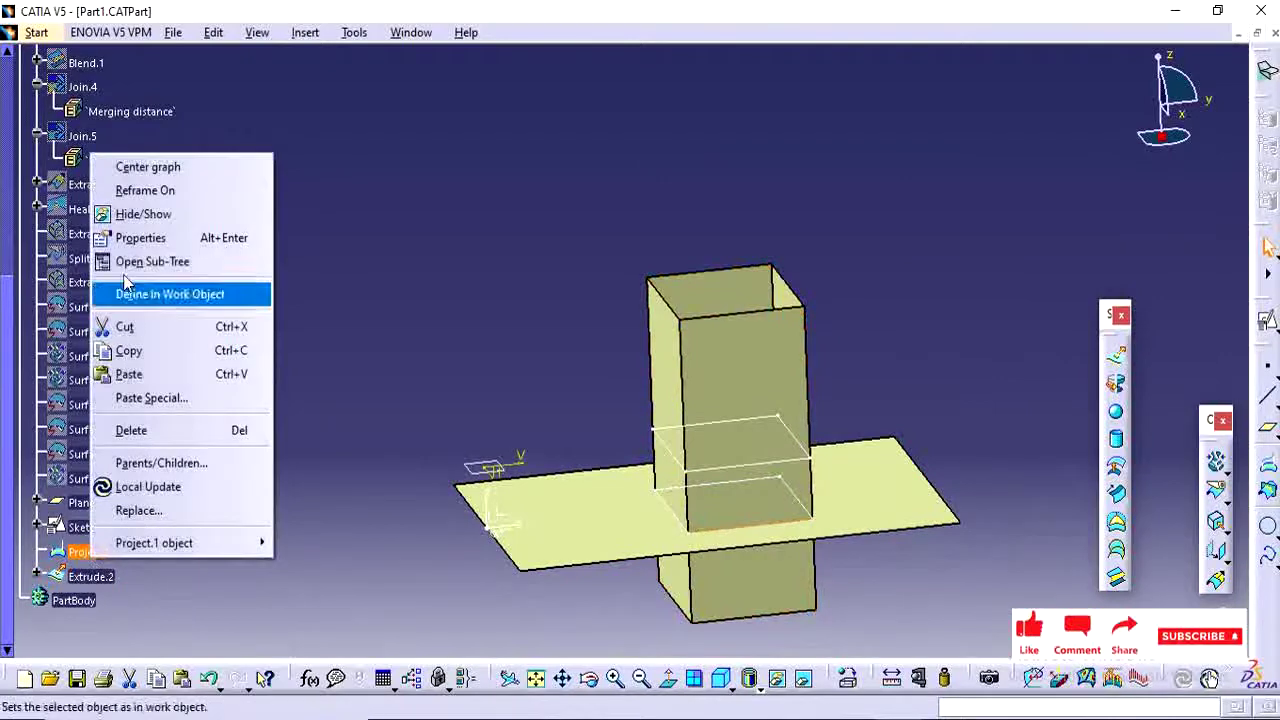
left_click(141, 214)
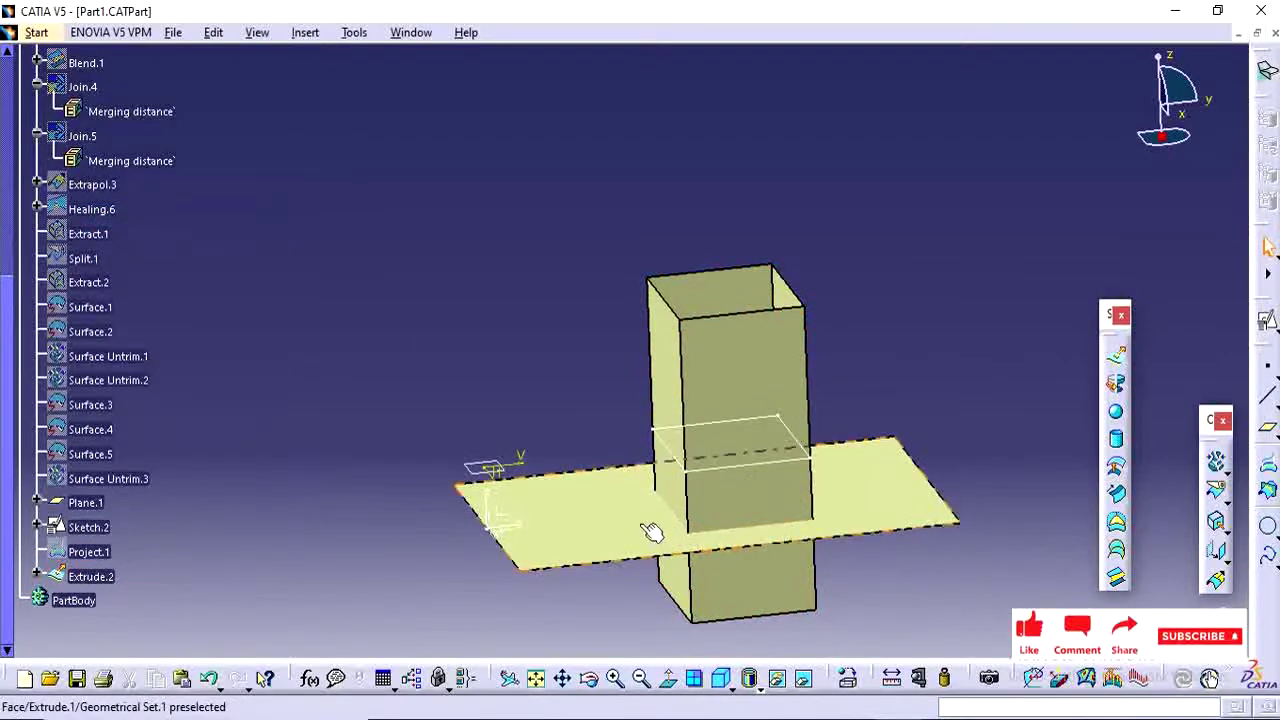
left_click(745, 535)
left_click(812, 528)
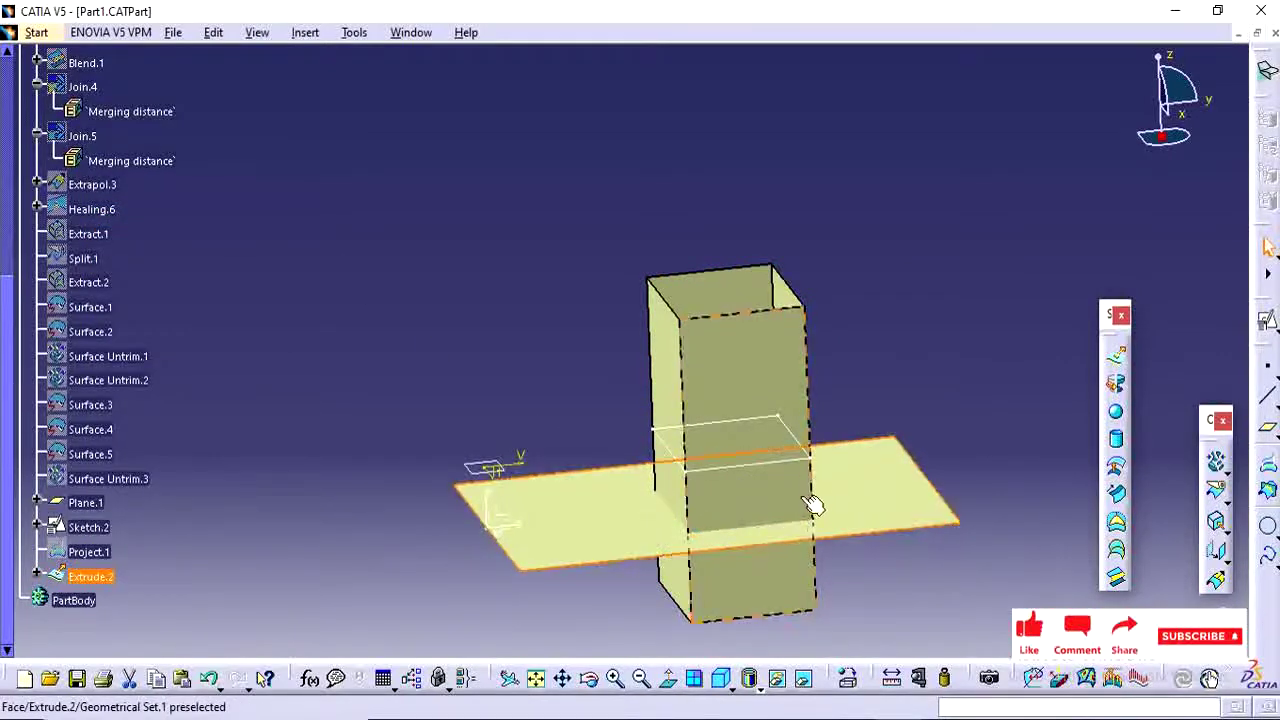
left_click(957, 383)
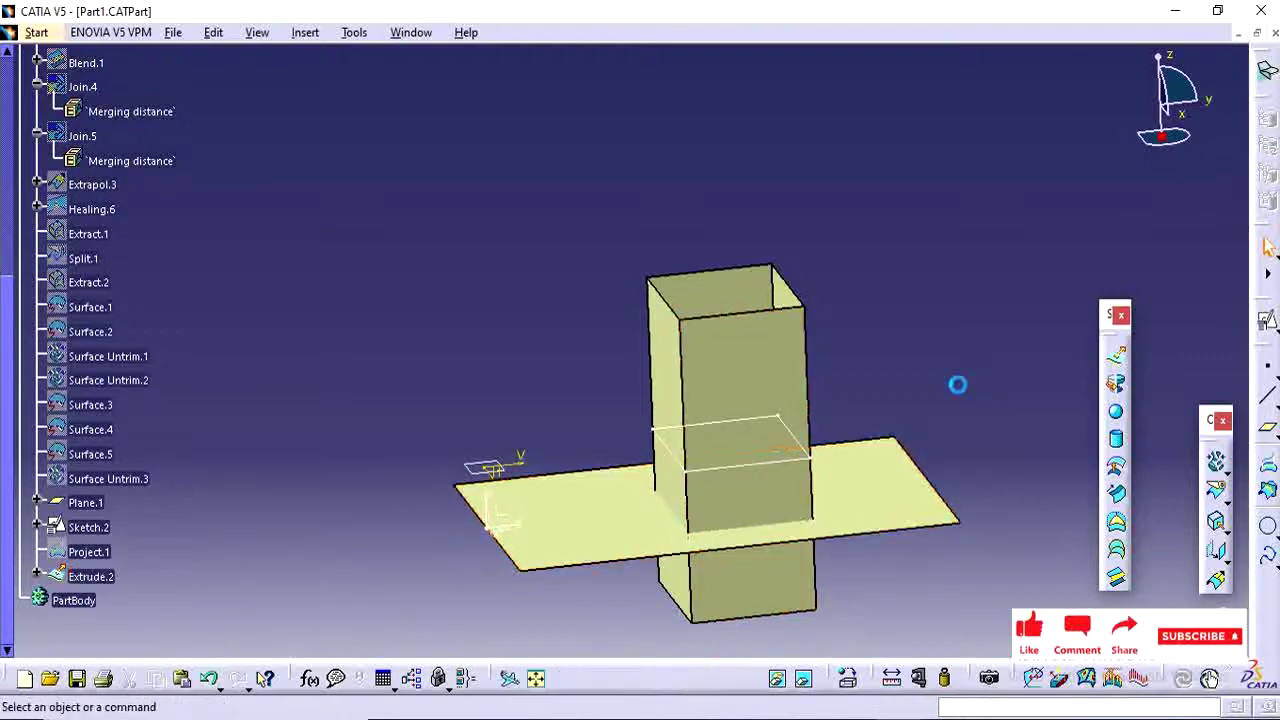
Intersect the Extrude.1 surface with the Extrude.2 box to create the Intersect.1 curve, then review it.
left_click(1268, 495)
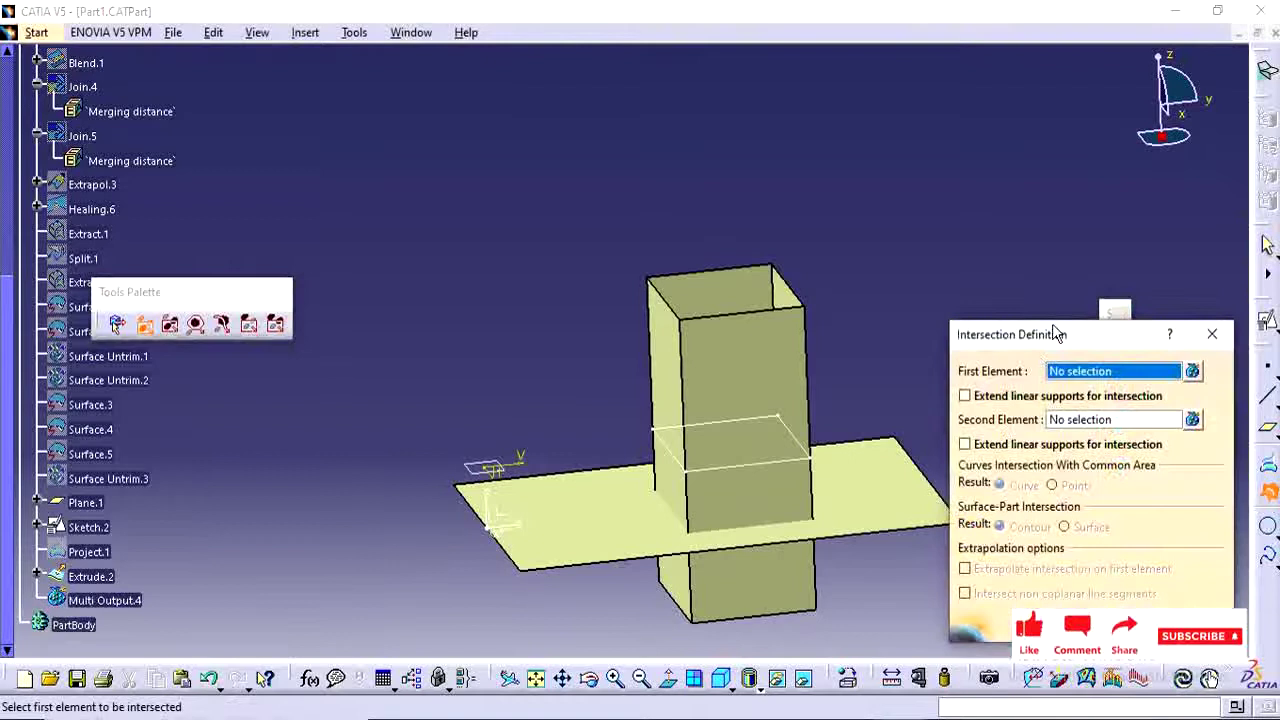
left_click(840, 460)
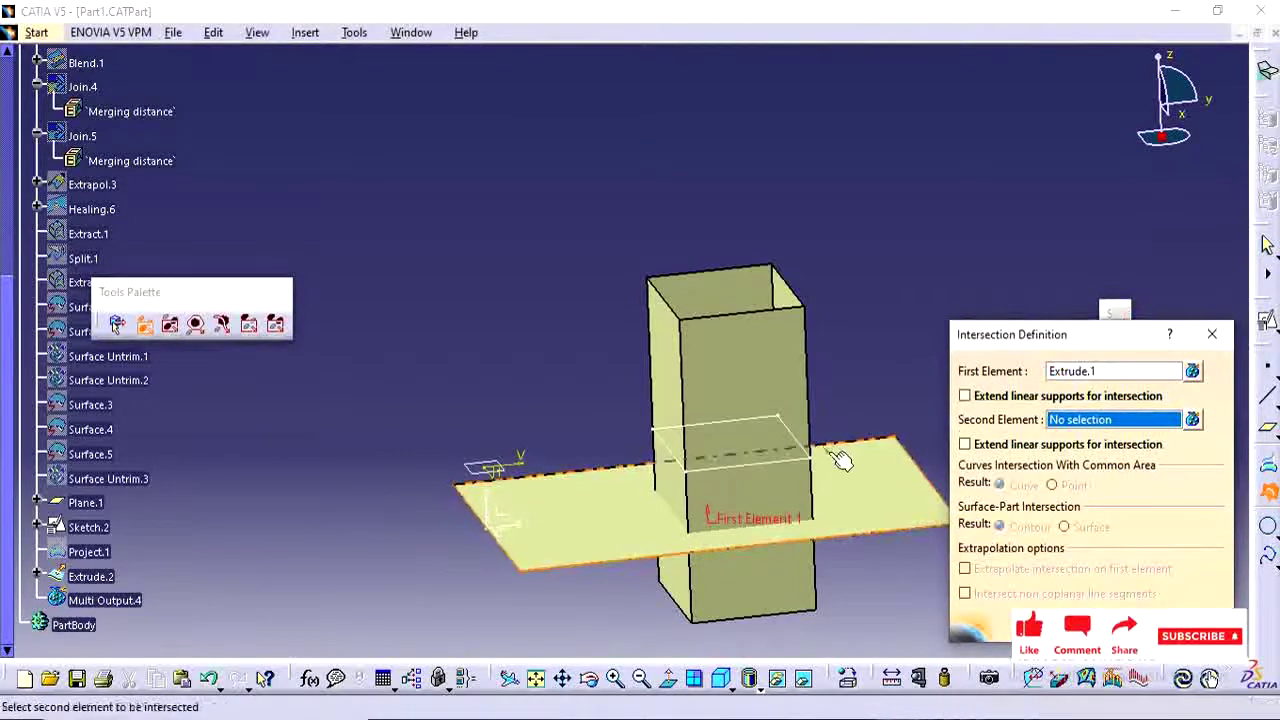
left_click(758, 391)
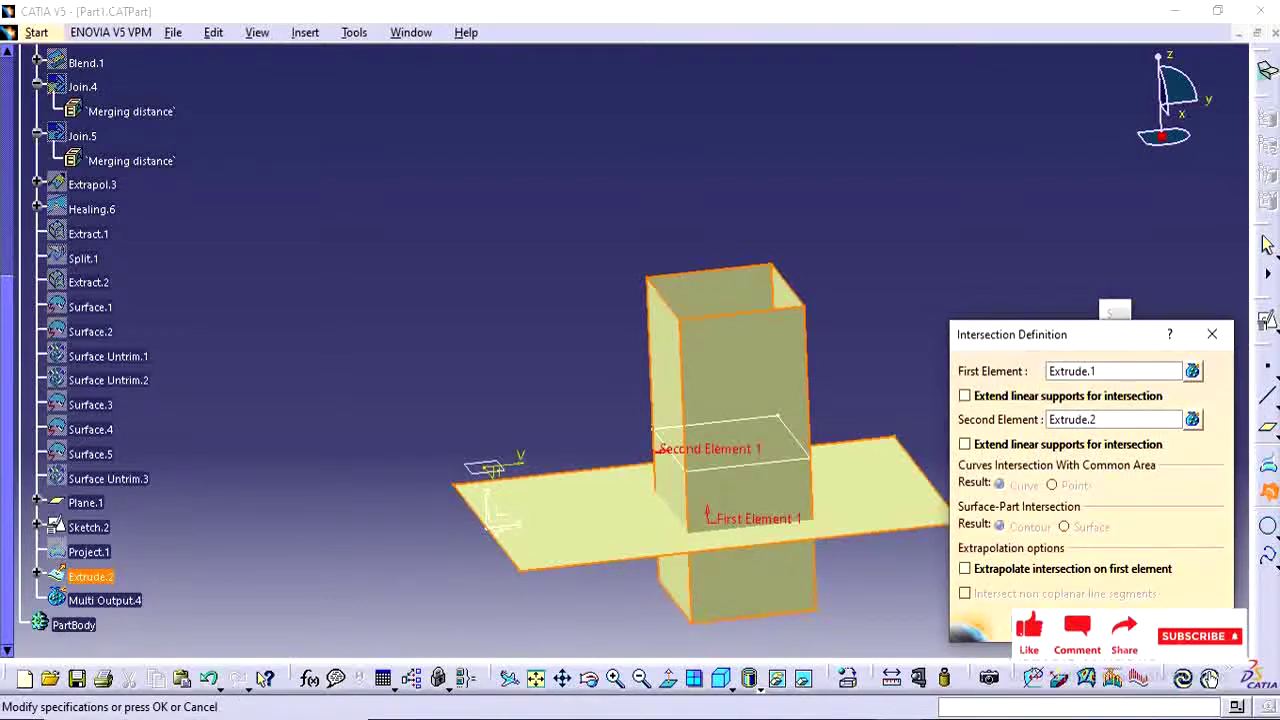
left_click(1120, 622)
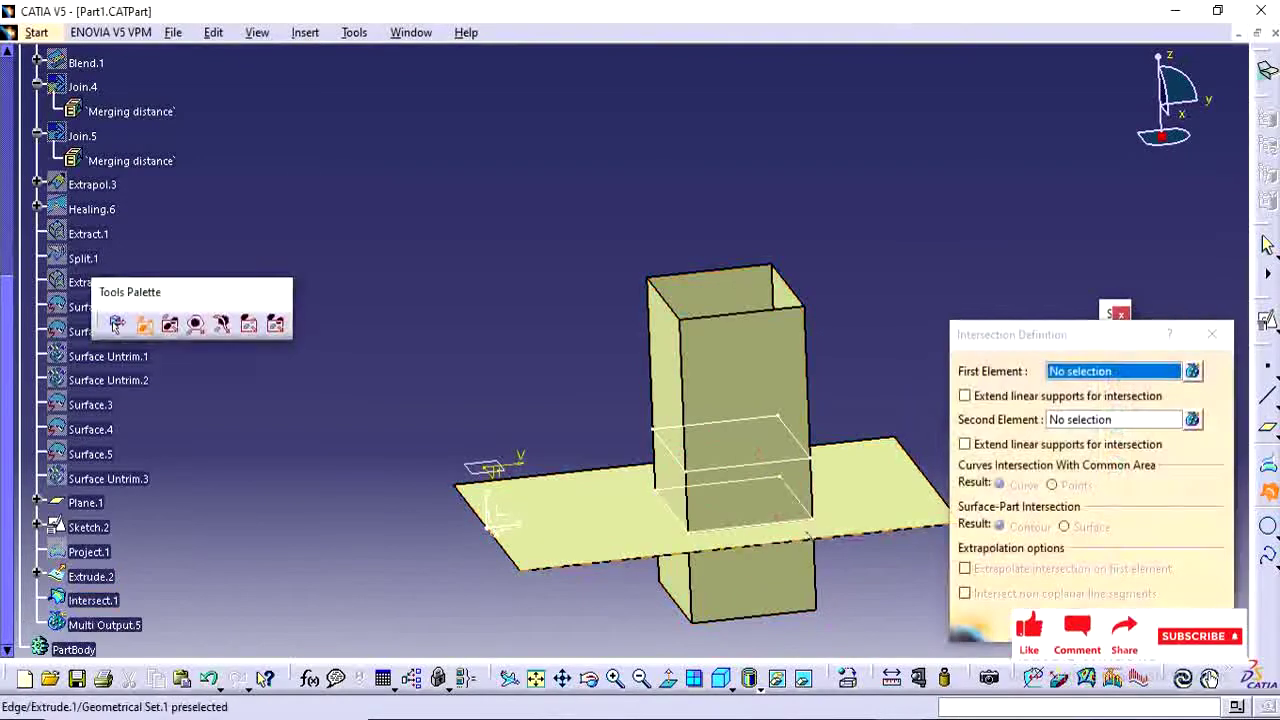
key("Escape")
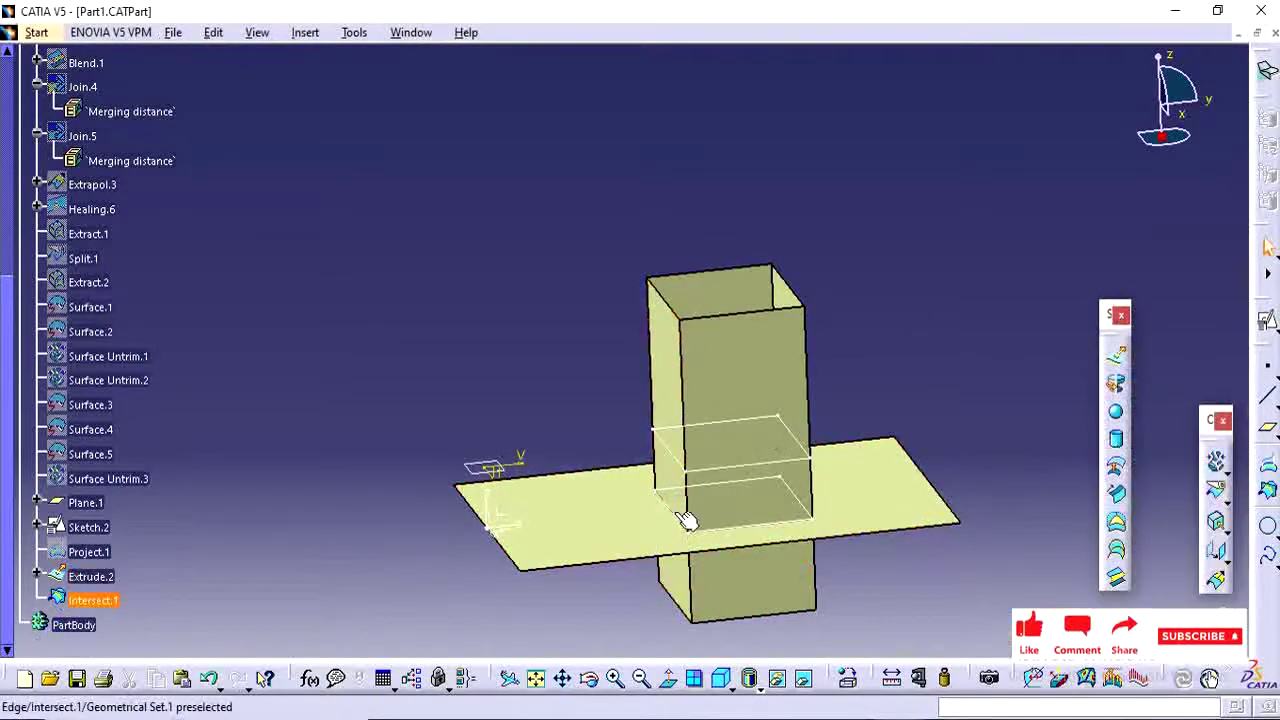
double_click(686, 520)
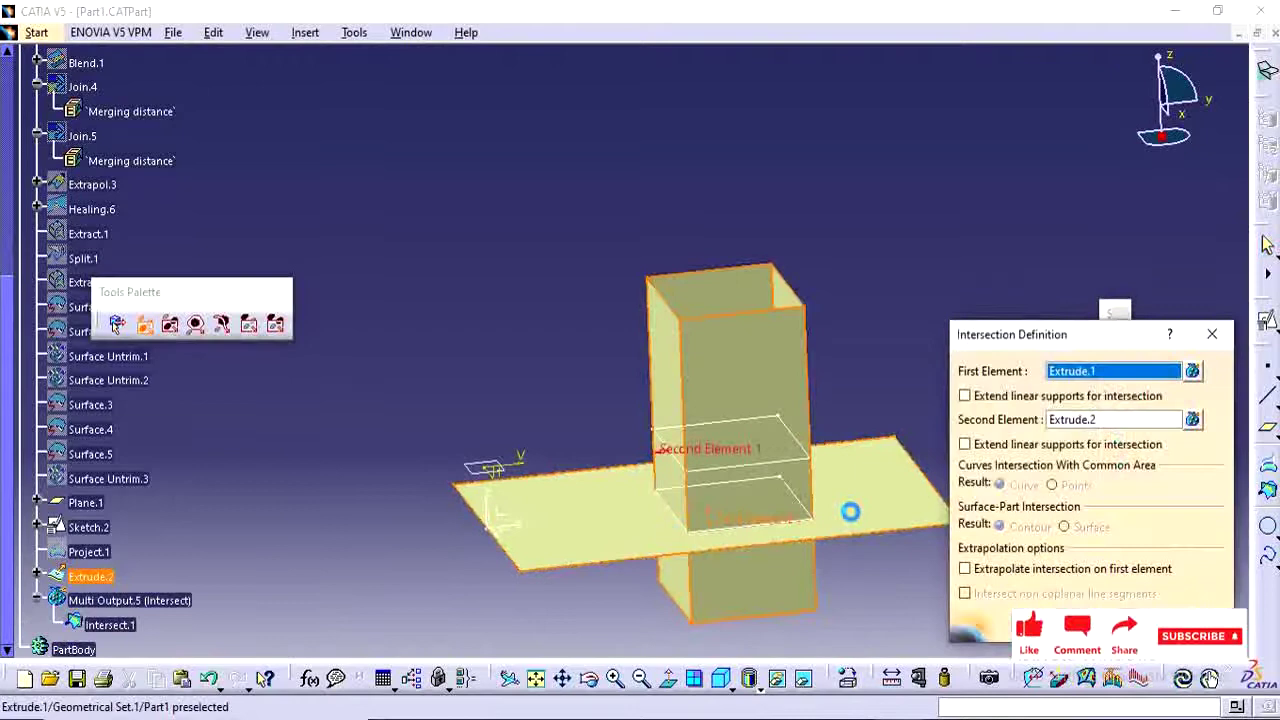
key("Escape")
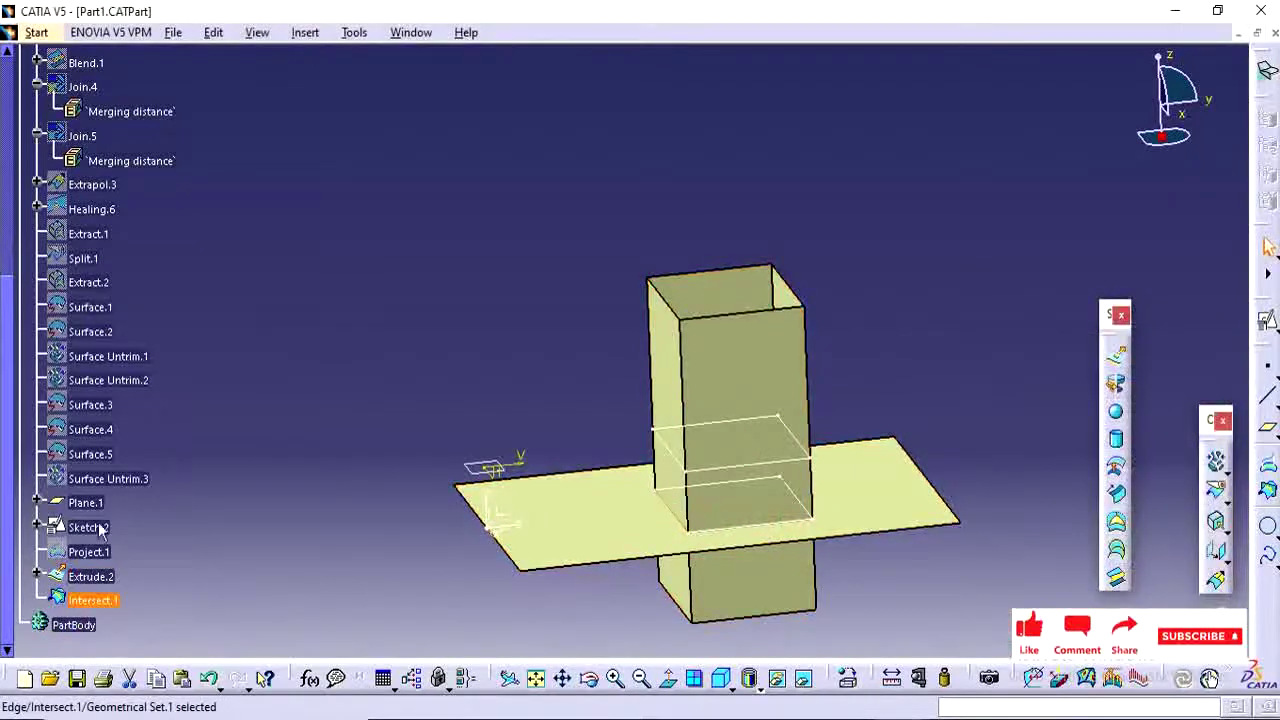
Hide the Extrude.2 box with Hide/Show and undock the Wireframe toolbar.
scroll(105, 530, "down", 2)
middle_click_drag(505, 530, 712, 486)
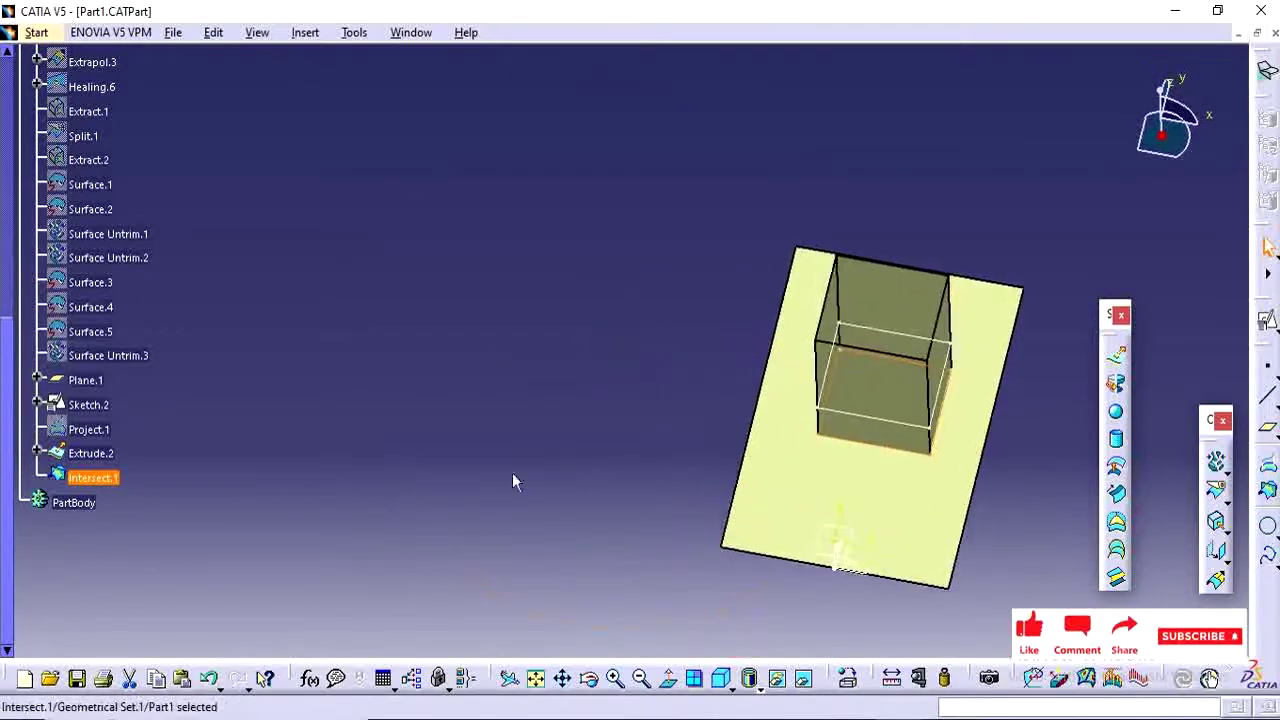
right_click(97, 453)
left_click(165, 106)
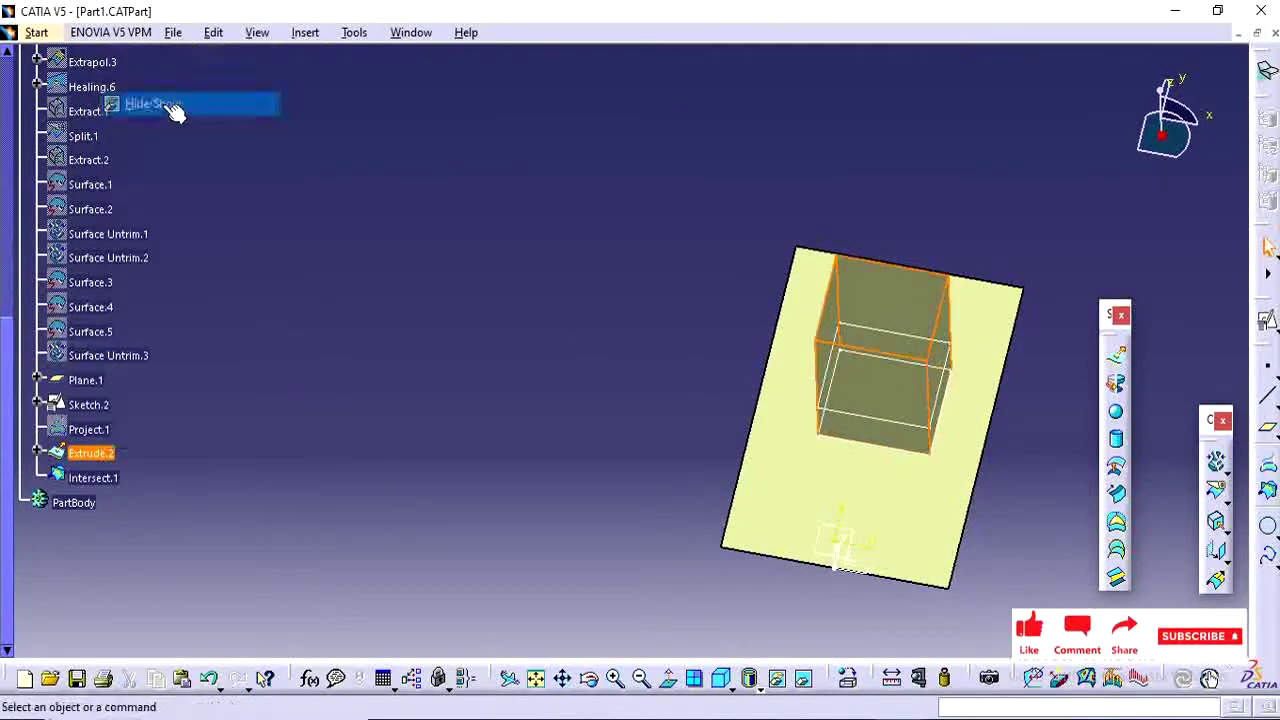
middle_click_drag(843, 557, 686, 471)
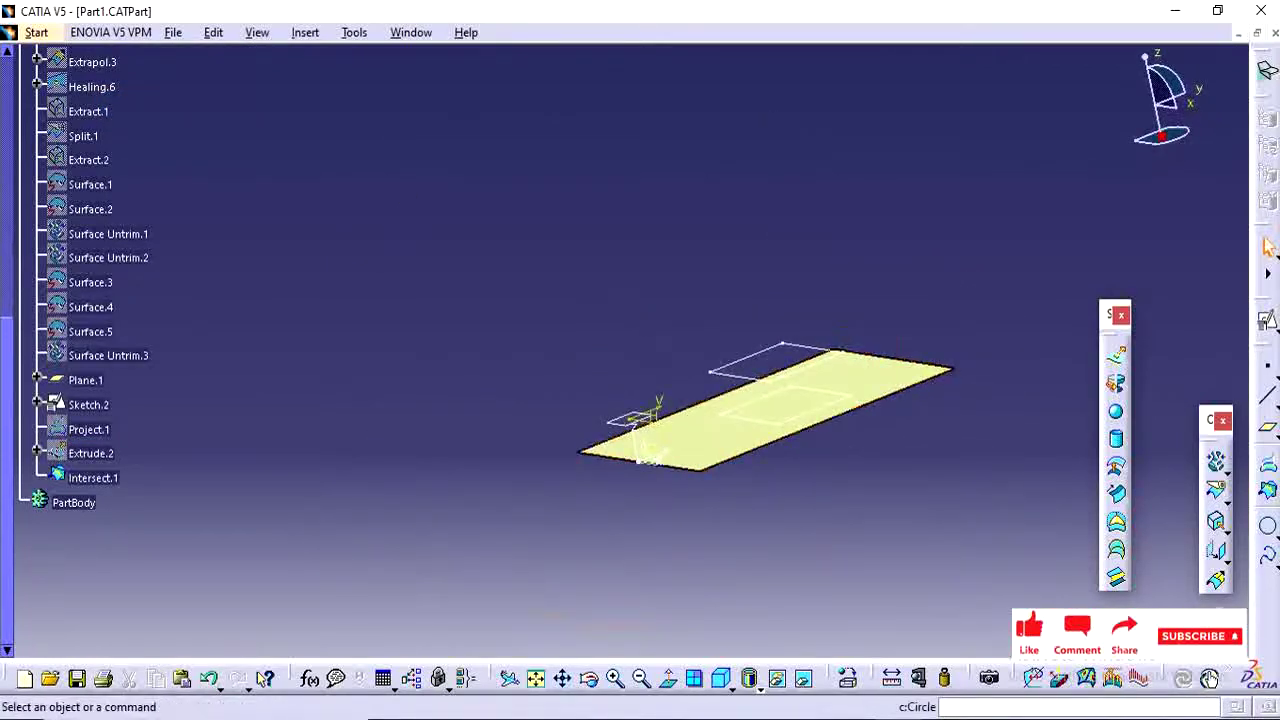
left_click_drag(1268, 518, 1030, 490)
Expand the Circle and corner flyout on the floating Wireframe toolbar, then adjust the view and tree.
left_click(1044, 519)
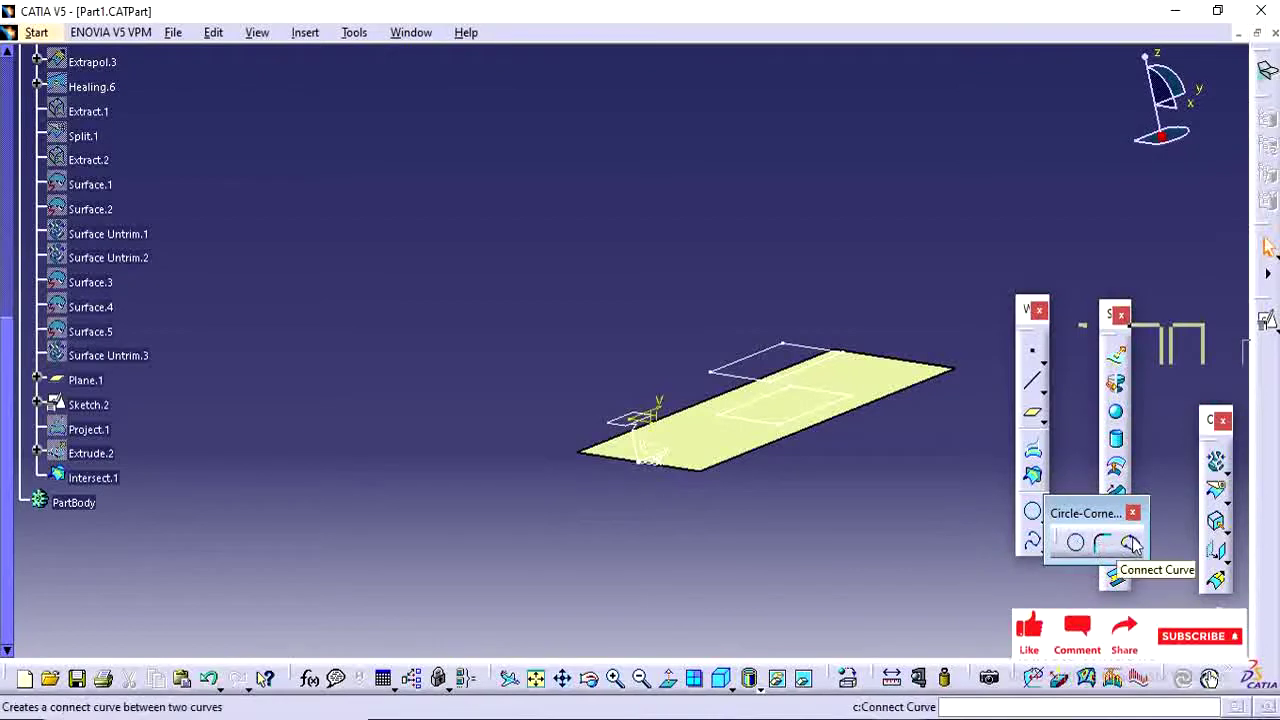
left_click(1042, 547)
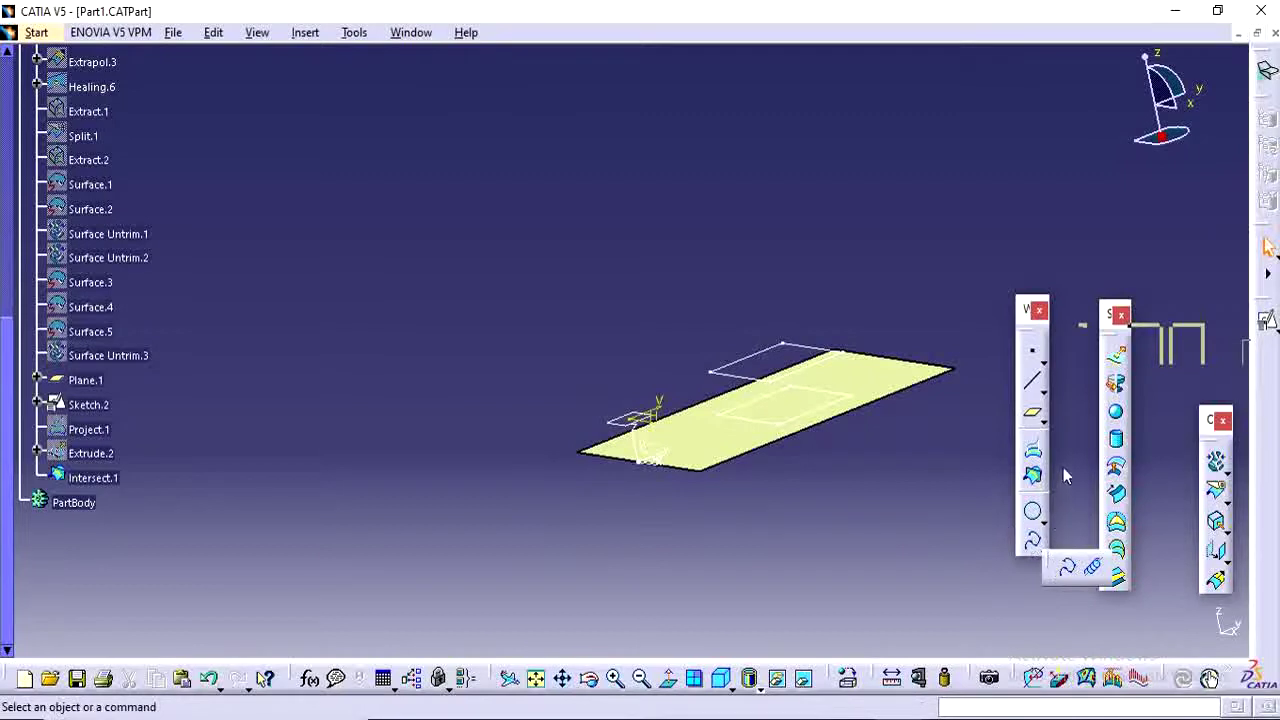
left_click(1043, 519)
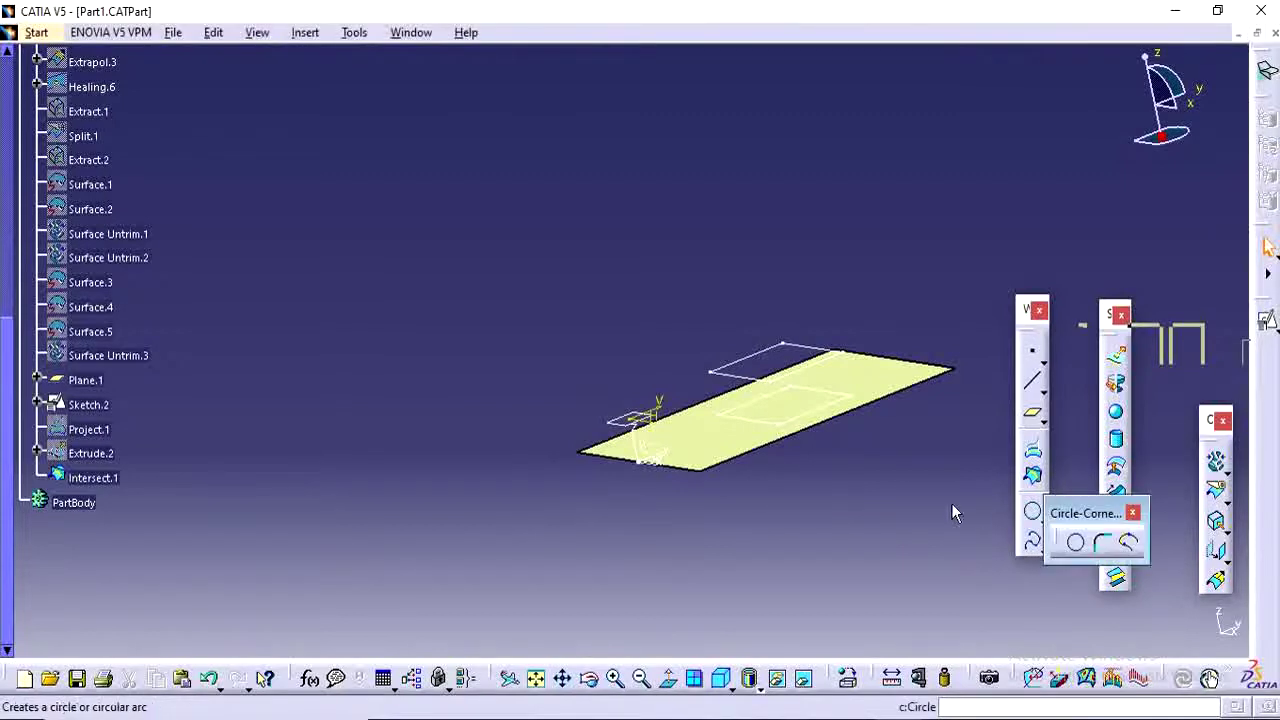
middle_click_drag(838, 474, 838, 481)
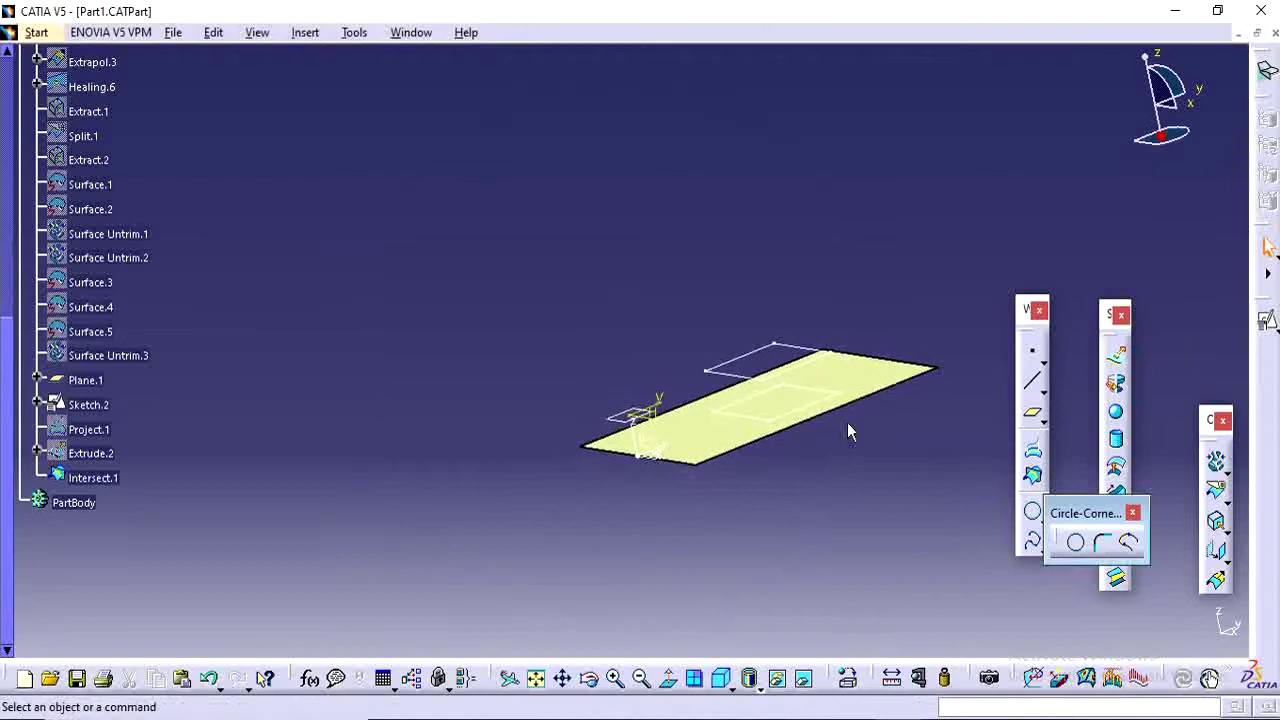
middle_click_drag(847, 422, 760, 460)
scroll(832, 446, "up", 1)
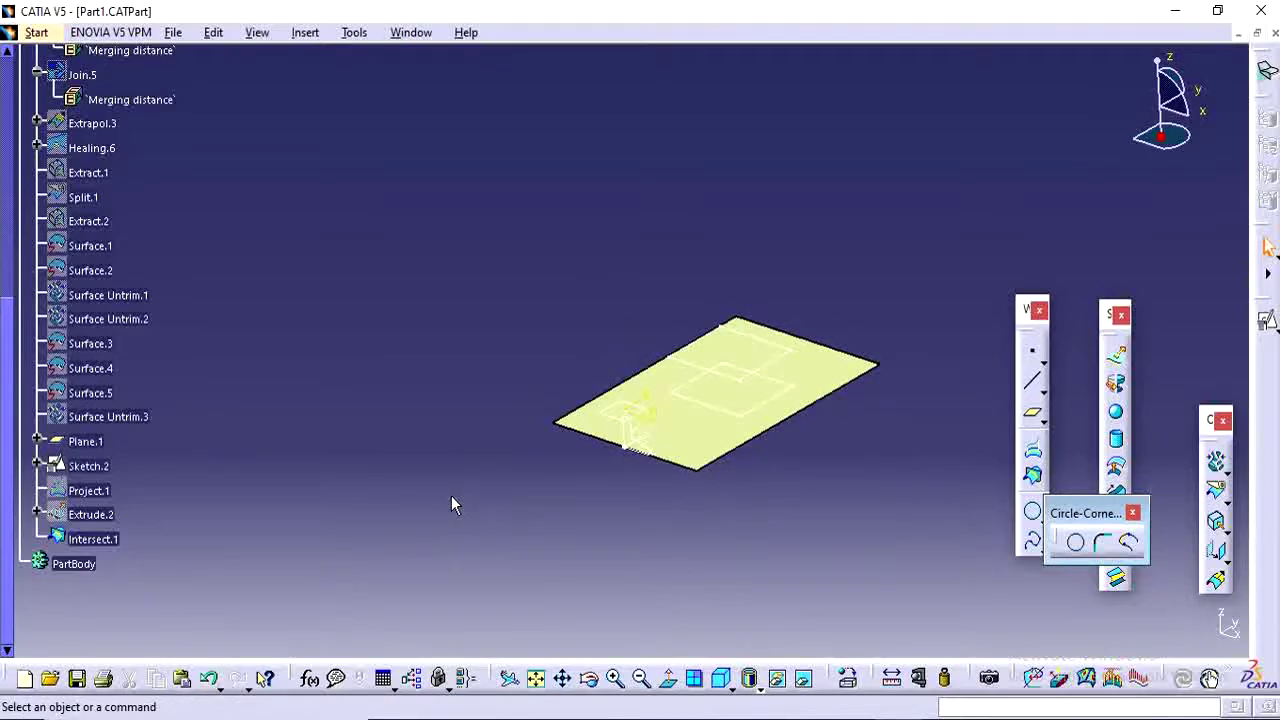
scroll(451, 495, "up", 1)
scroll(451, 495, "up", 6)
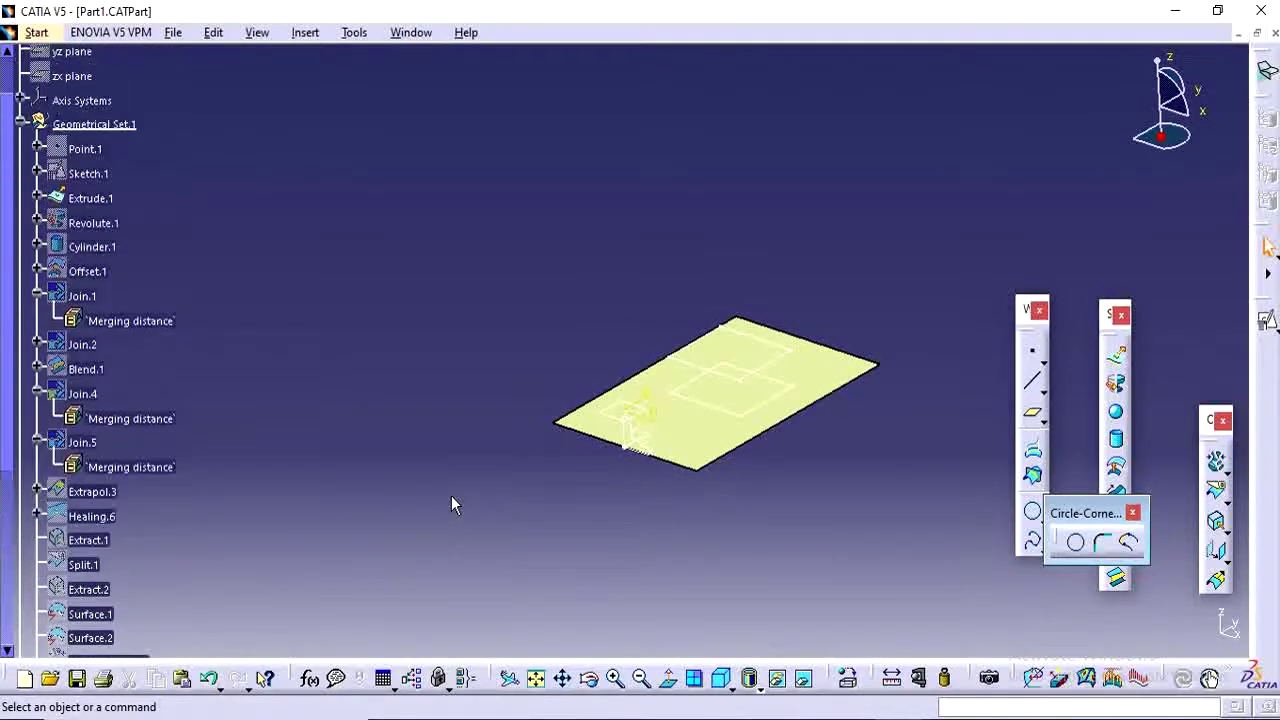